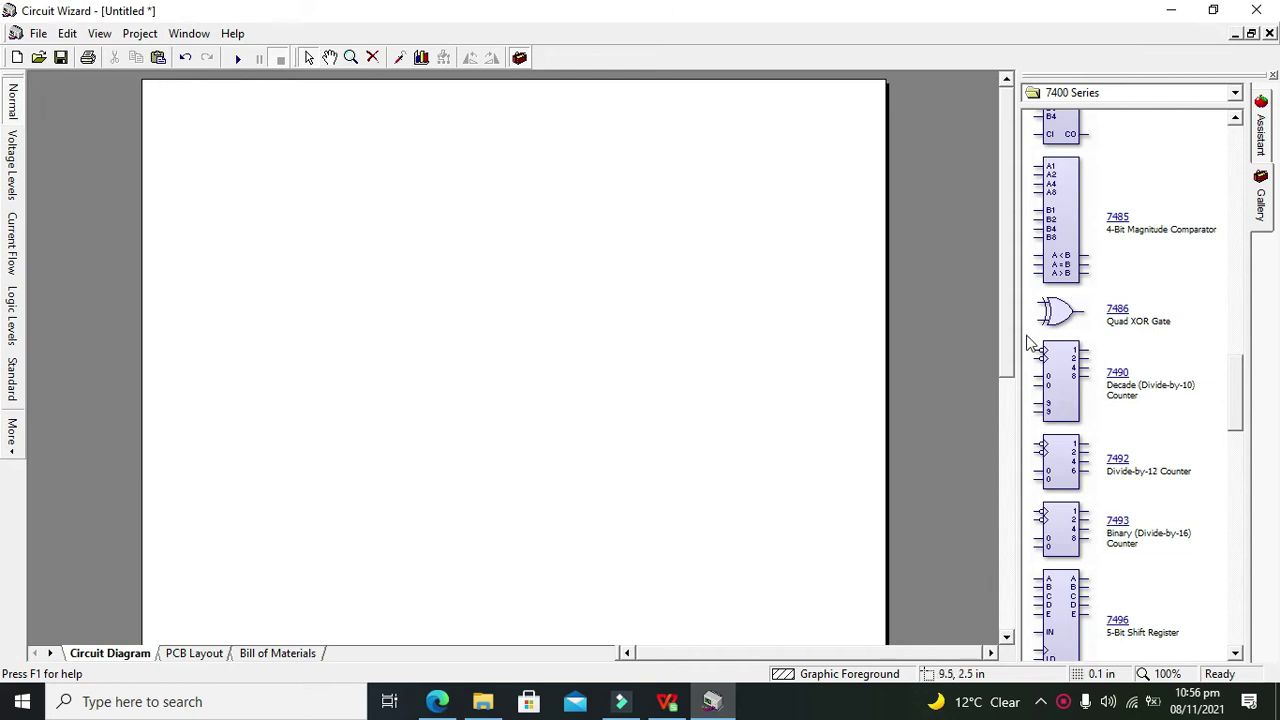
Start a new blank Electronics Project from the File menu.
left_click_drag(1236, 397, 1259, 172)
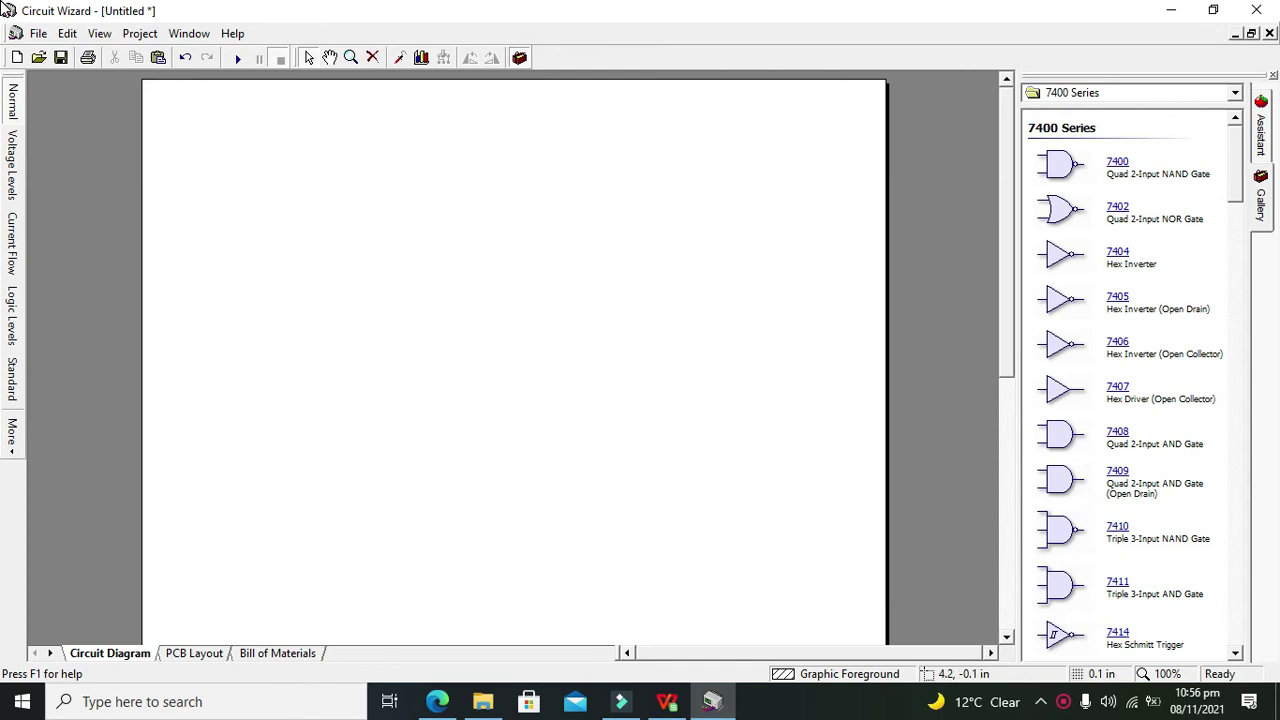
left_click(39, 34)
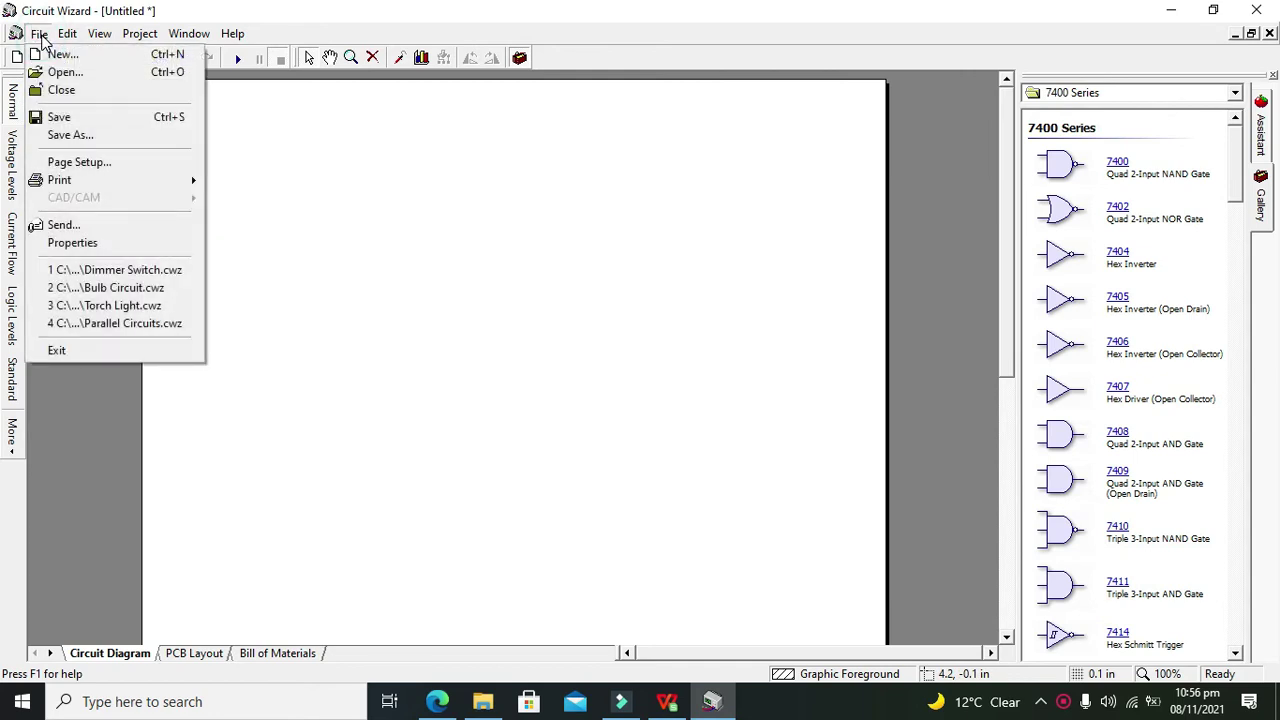
left_click(58, 54)
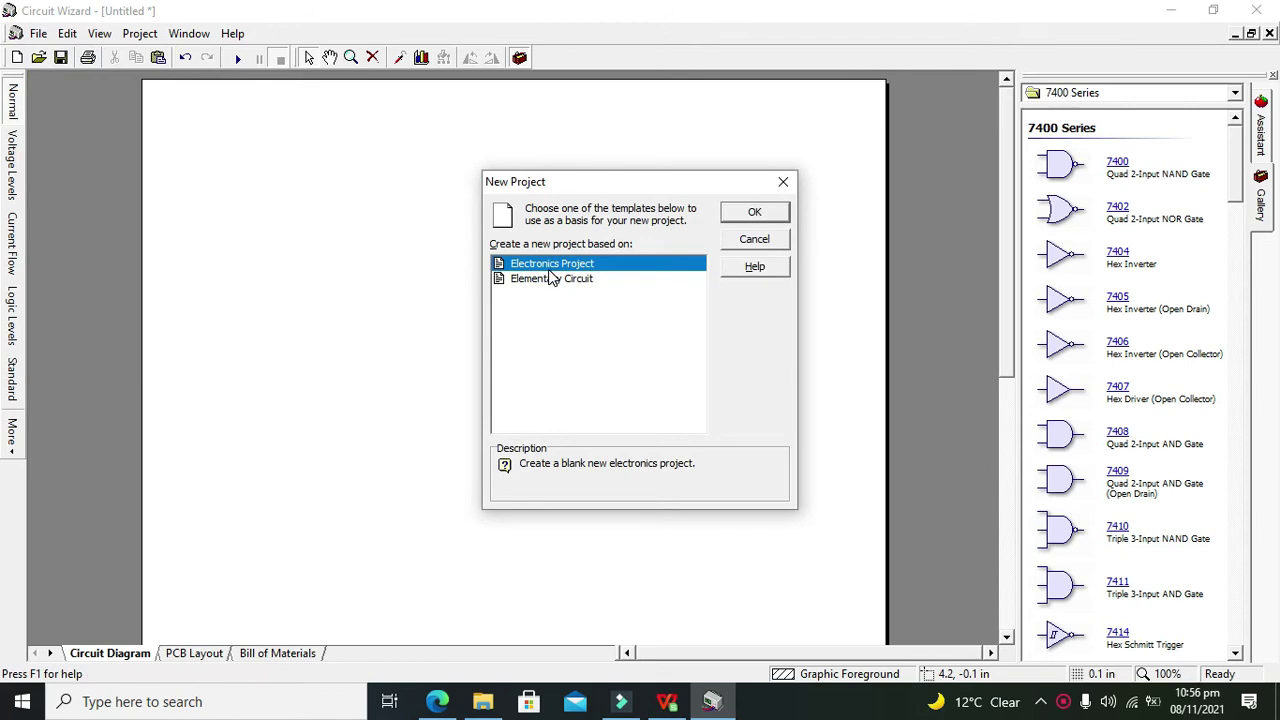
left_click(755, 213)
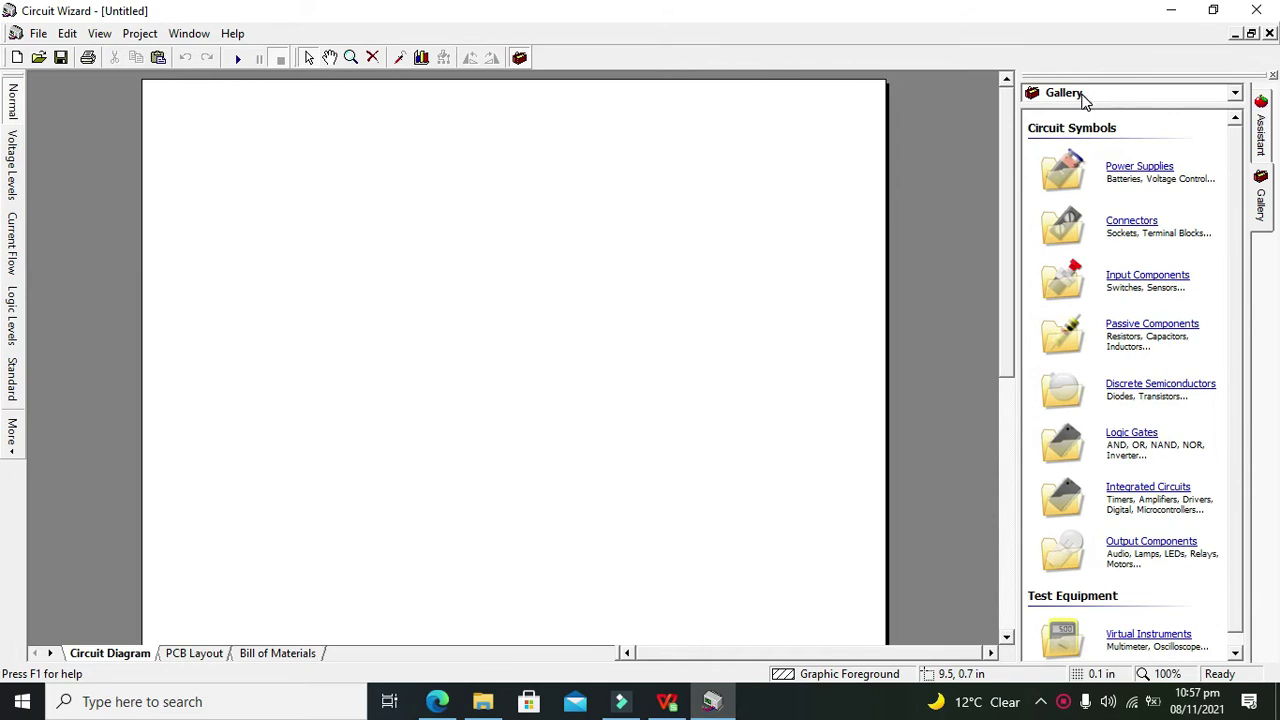
Place the 7483 4-Bit Full Adder (IC1 74LS83) from the 7400 Series gallery onto the diagram.
left_click(1102, 94)
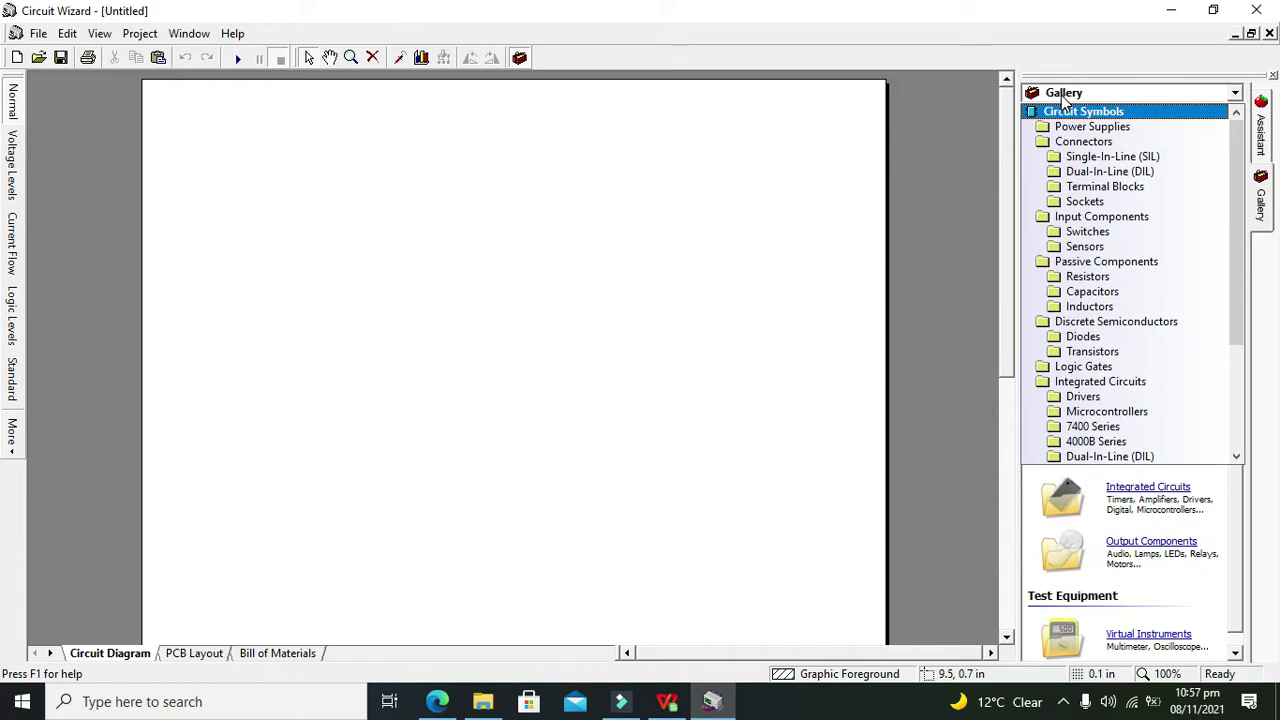
left_click_drag(1234, 229, 1248, 322)
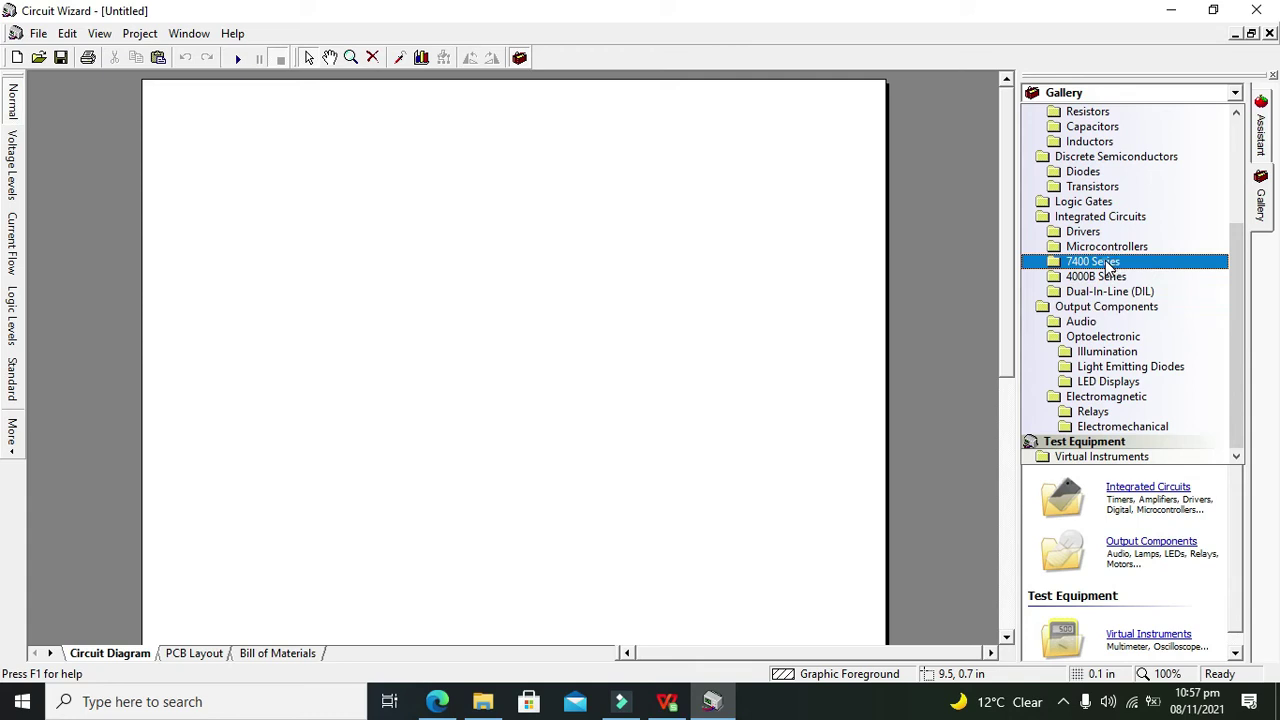
left_click(1106, 261)
left_click_drag(1238, 163, 1238, 358)
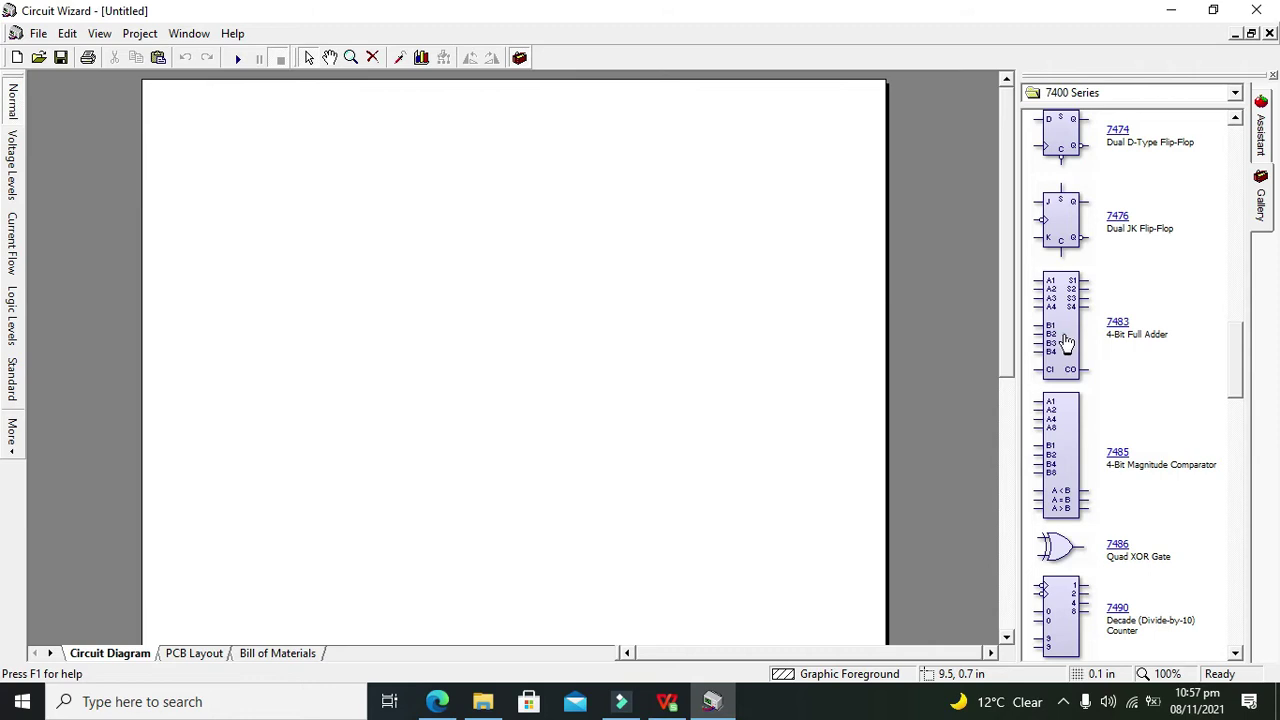
left_click_drag(1065, 342, 516, 356)
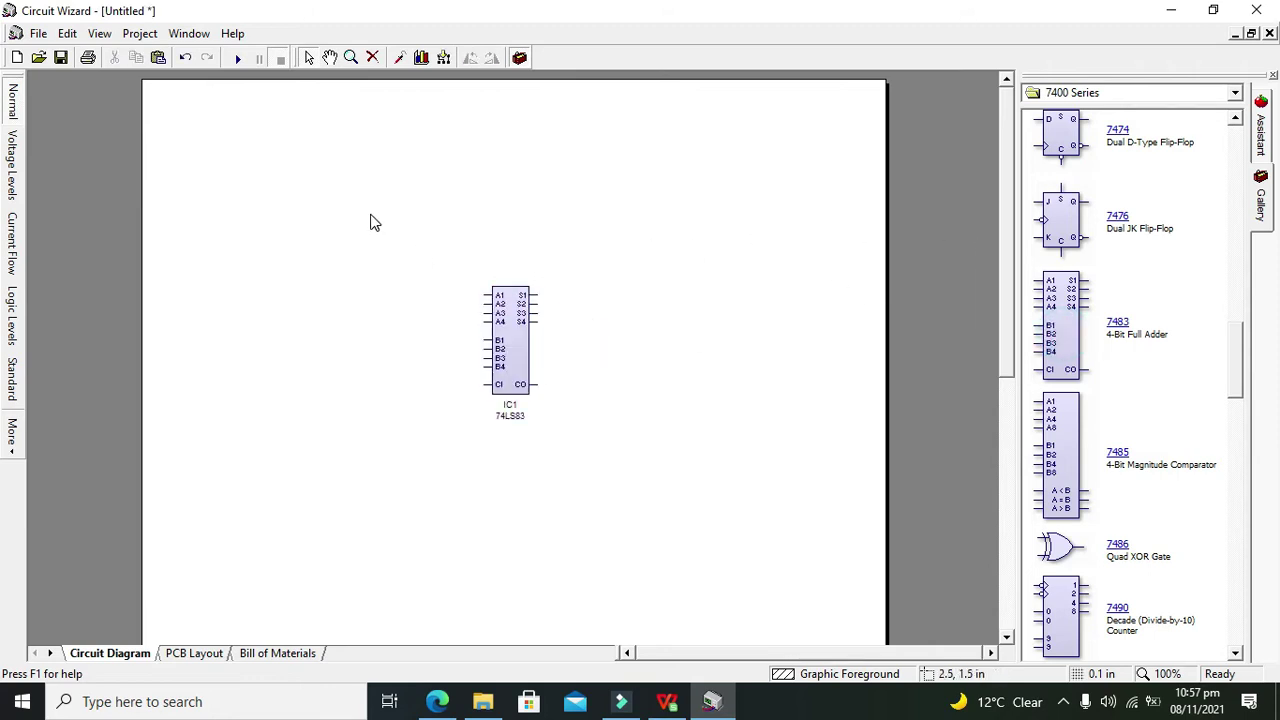
Stack four Logic Gates inputs left of the adder and wire the top one to pin A1.
left_click(1237, 172)
left_click(1238, 175)
left_click(1240, 177)
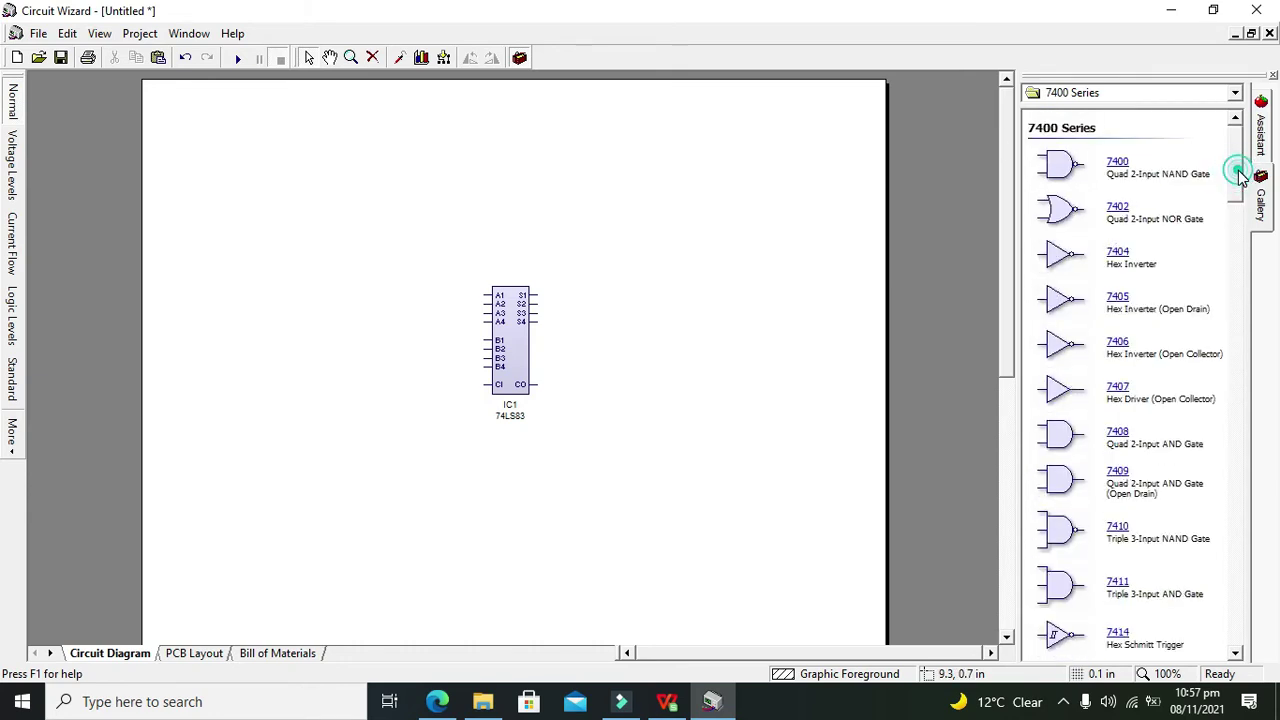
left_click(1174, 90)
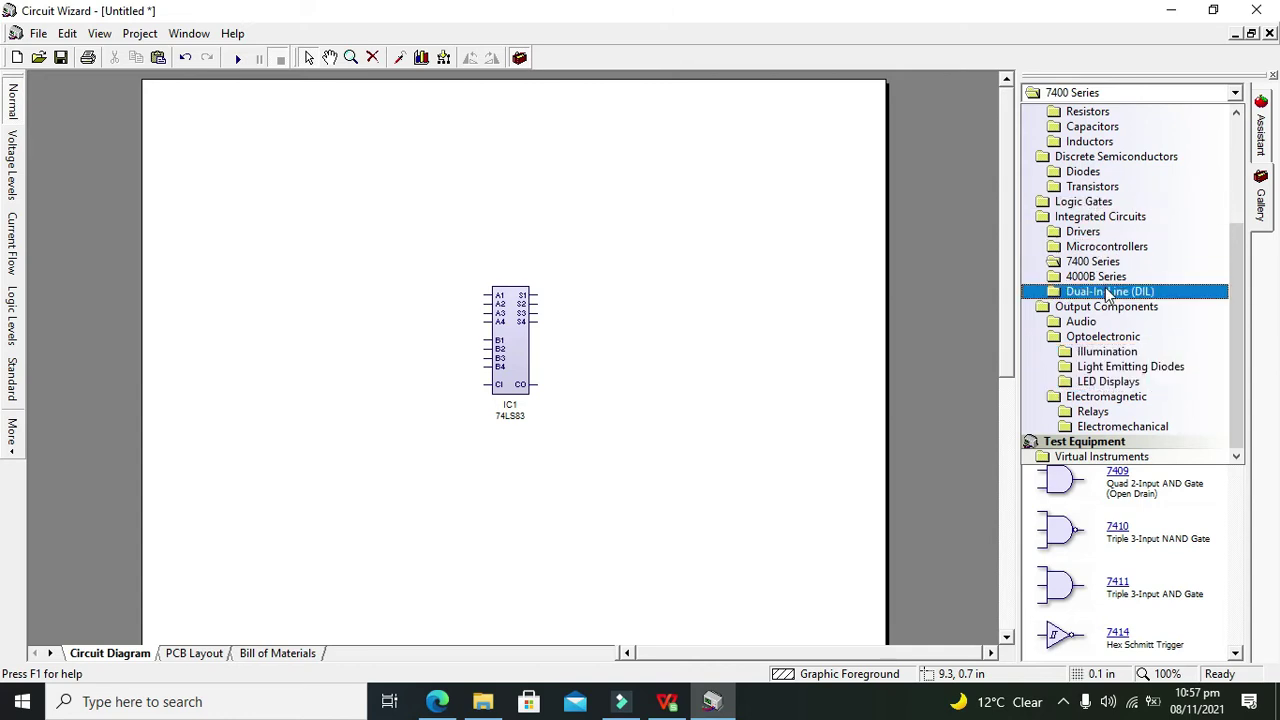
left_click(1082, 201)
left_click_drag(1053, 218, 429, 306)
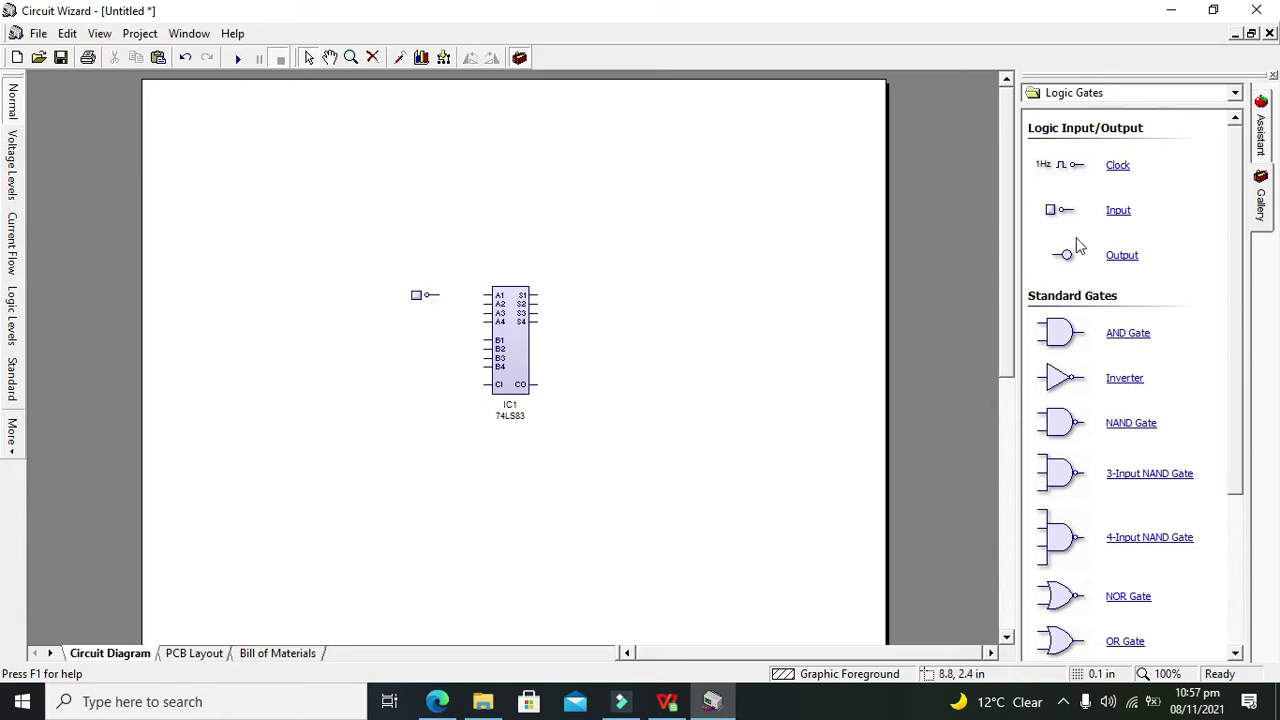
left_click_drag(1122, 209, 431, 310)
left_click_drag(1122, 215, 429, 314)
left_click_drag(1110, 215, 429, 332)
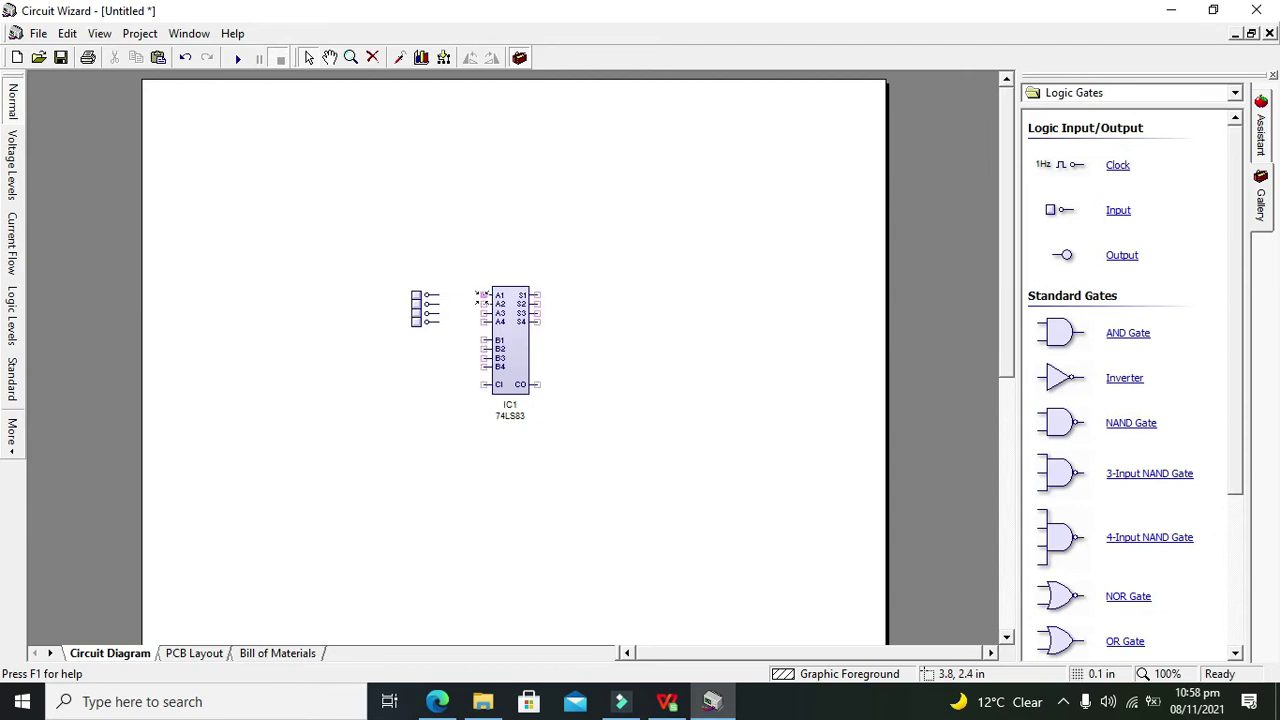
mouse_move(484, 296)
left_mouse_down()
mouse_move(435, 295)
mouse_move(447, 357)
left_mouse_up()
Paste a copy of the four inputs beside the B pins and set the B3 input high.
key("ctrl+c")
key("ctrl+v")
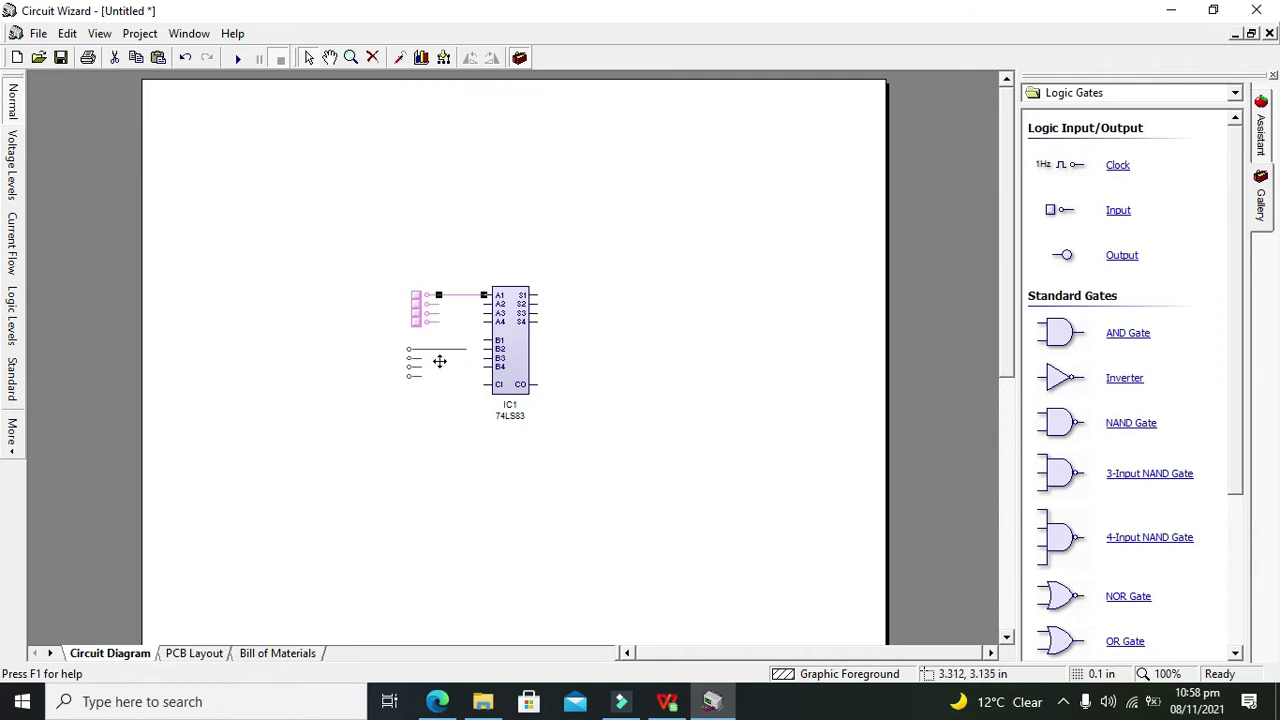
left_click(441, 356)
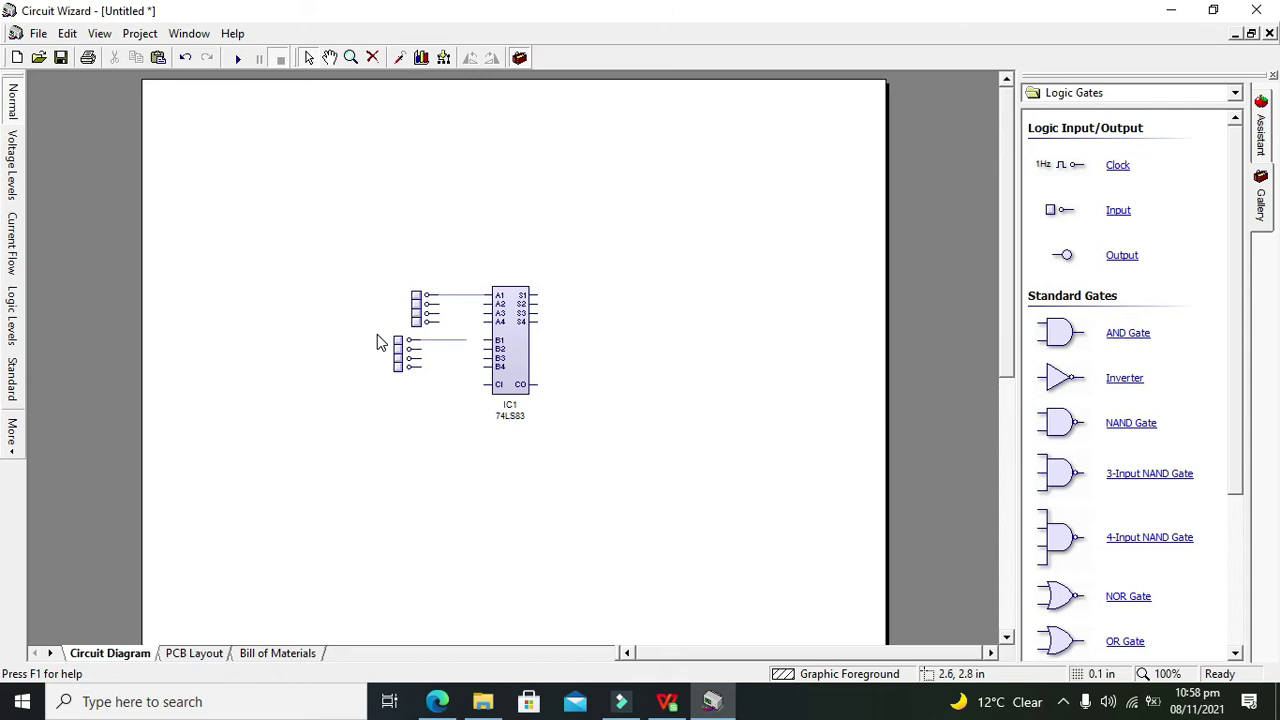
left_click(375, 328)
left_click(398, 358)
Select the B and A input groups to line the two stacks up.
left_click_drag(375, 330, 430, 378)
left_click(426, 341)
left_click(382, 334)
left_click_drag(400, 268, 416, 314)
Wire the A1–A4 input switches to the adder's A1–A4 pins.
left_click(423, 243)
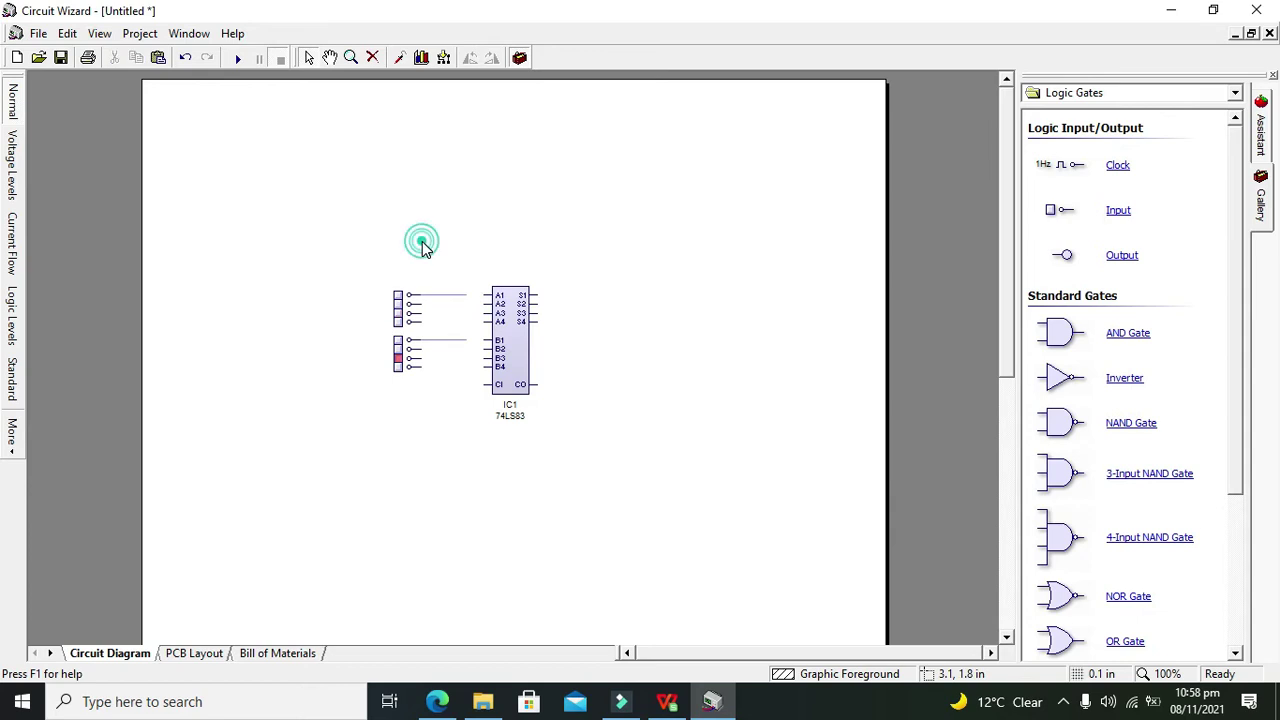
left_click(480, 302)
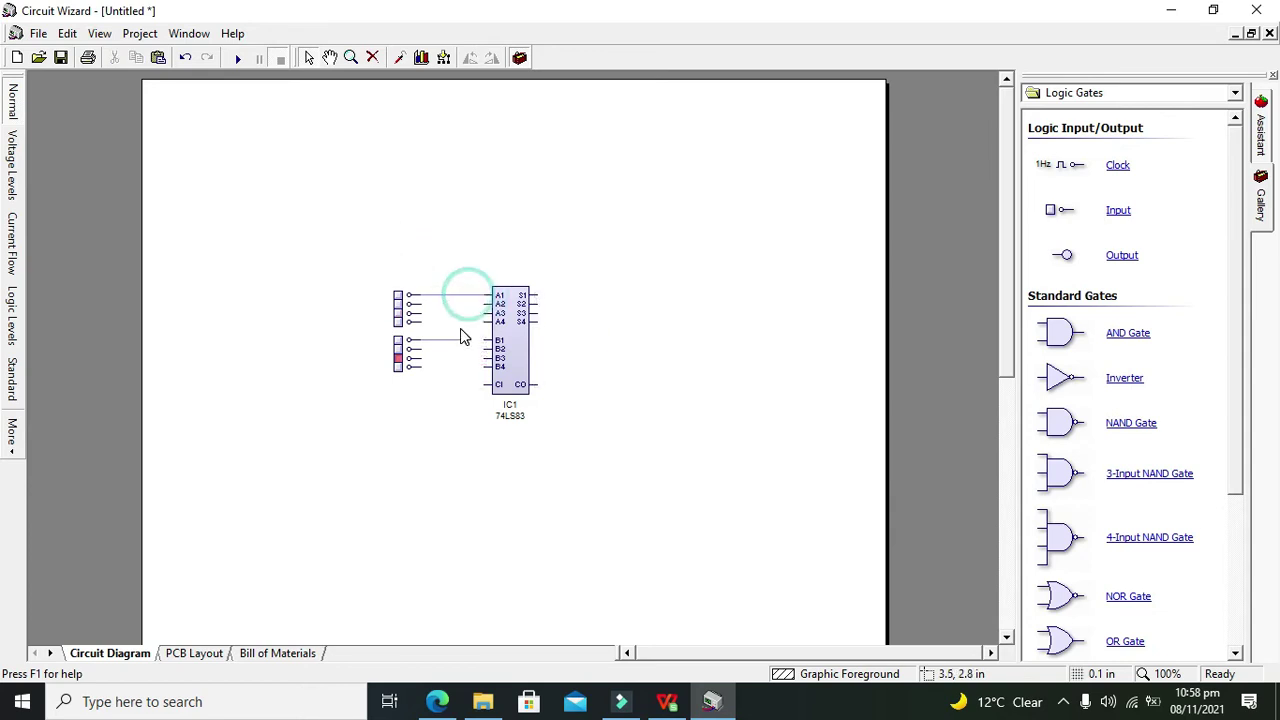
left_click(416, 304)
left_click(486, 304)
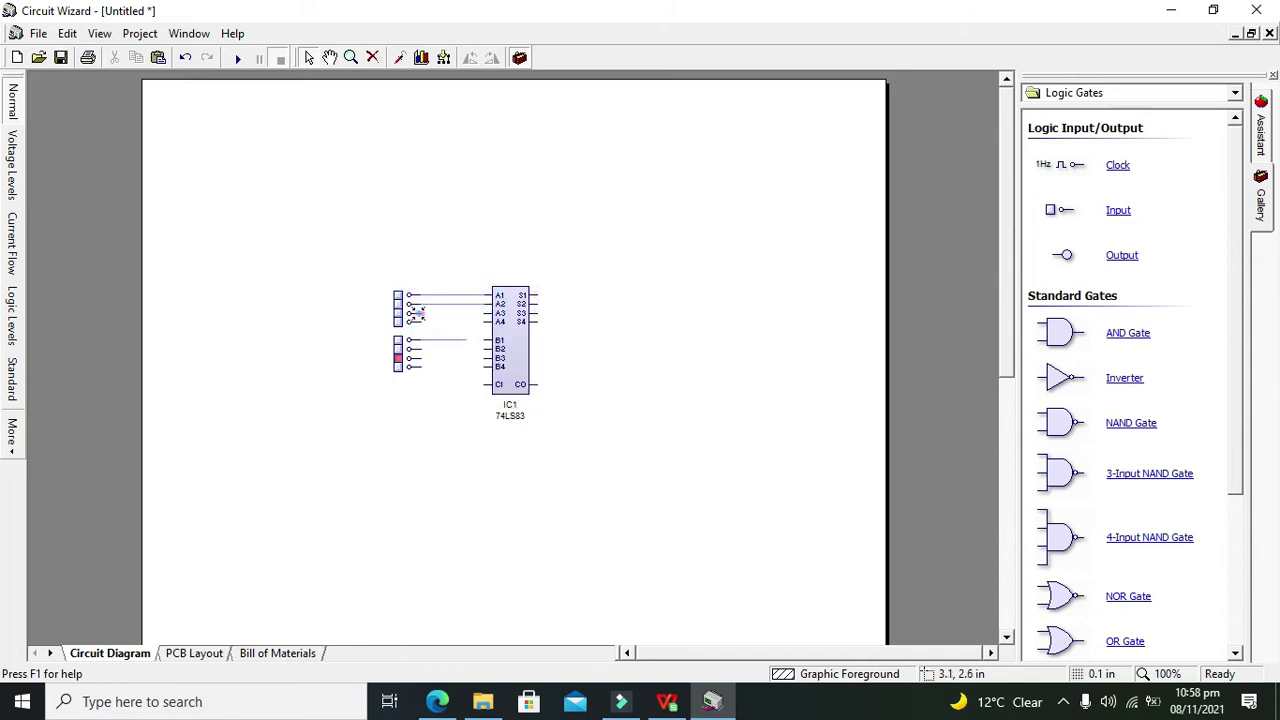
left_click(416, 313)
left_click(484, 314)
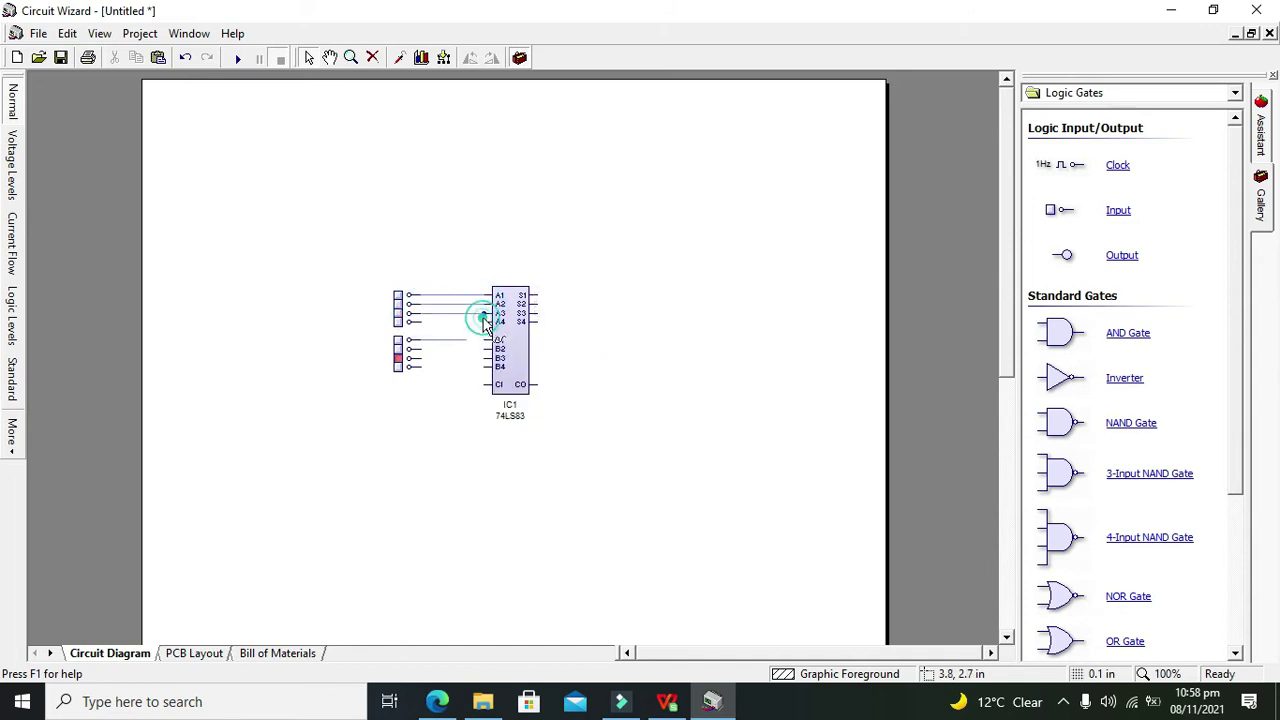
left_click(417, 322)
left_click(484, 321)
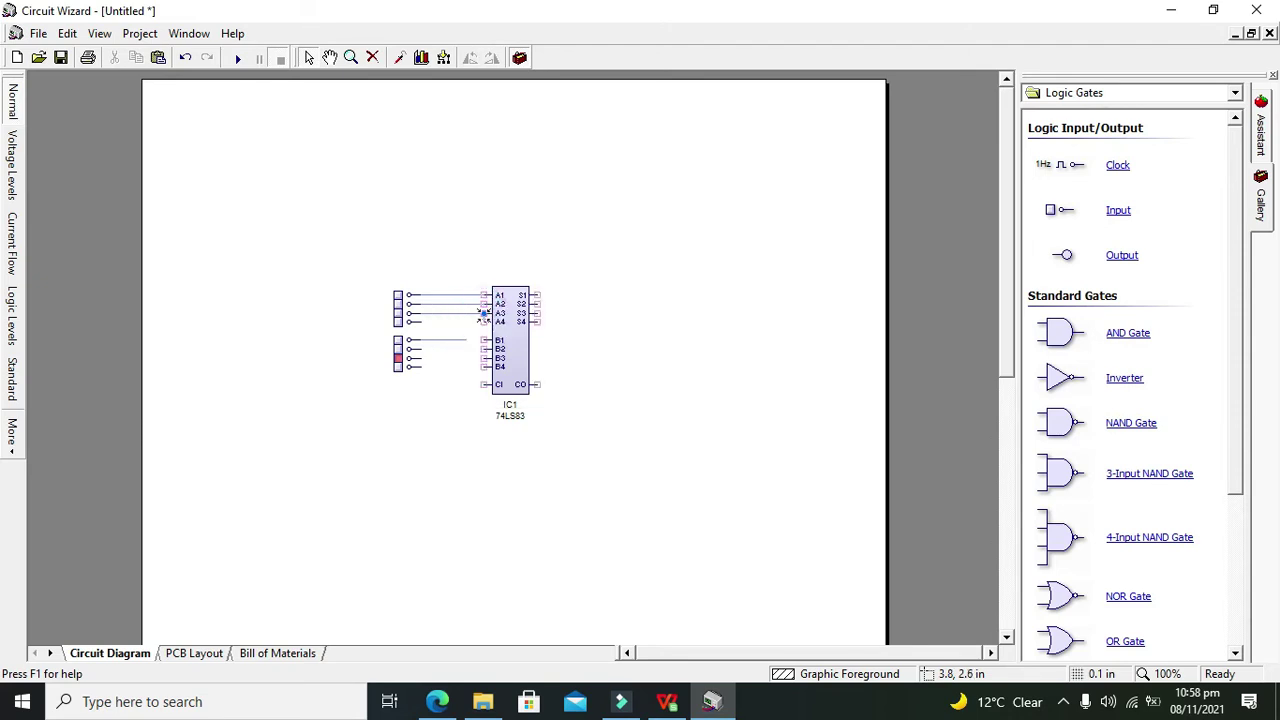
Redraw the A3 and A4 wires so they connect properly to their pins.
left_click(480, 313)
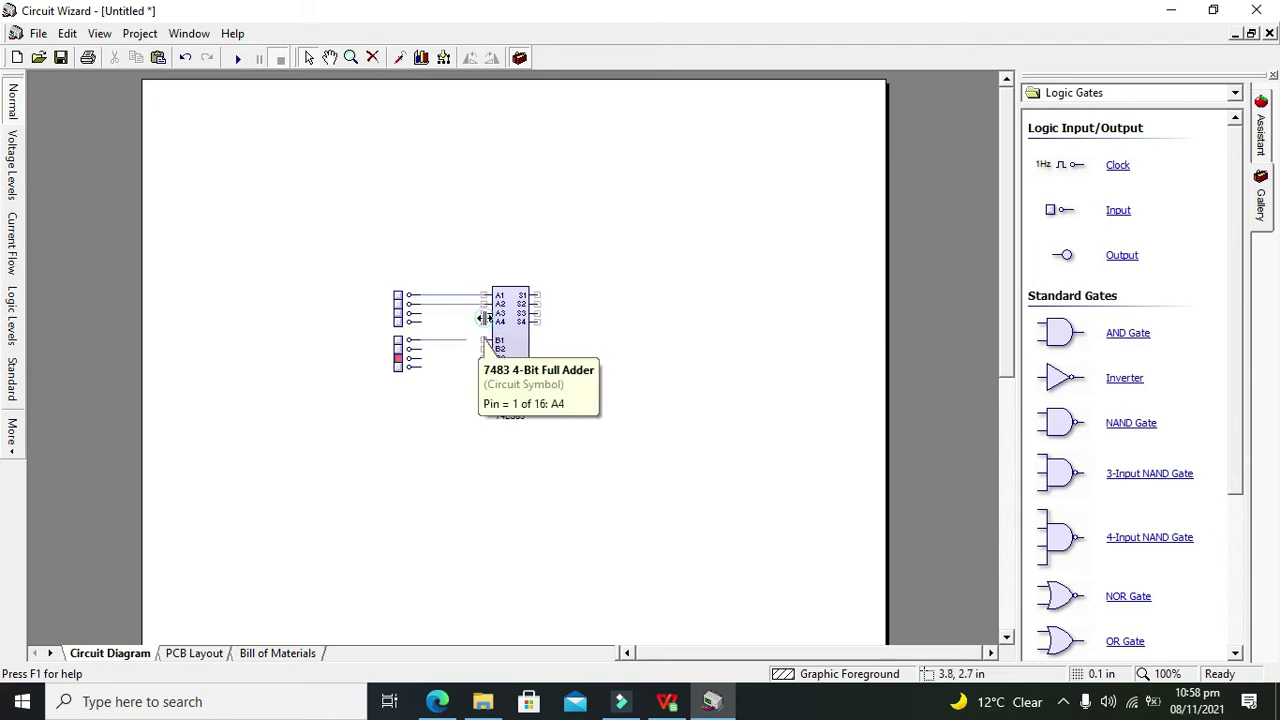
left_click(443, 314)
left_click_drag(416, 312, 477, 313)
left_click(477, 313)
left_click(415, 320)
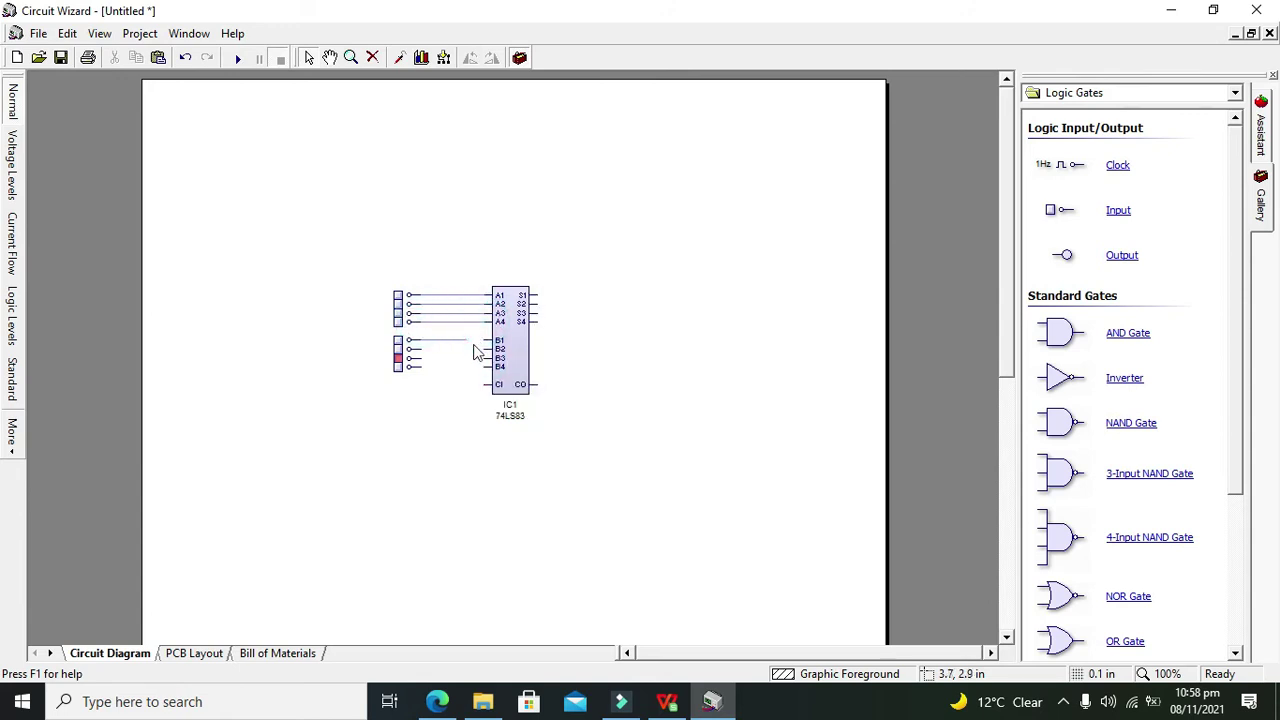
Wire the B1–B4 input switches to the adder's B1–B4 pins.
left_click(478, 344)
left_click(466, 340)
left_click(466, 339)
left_click(480, 349)
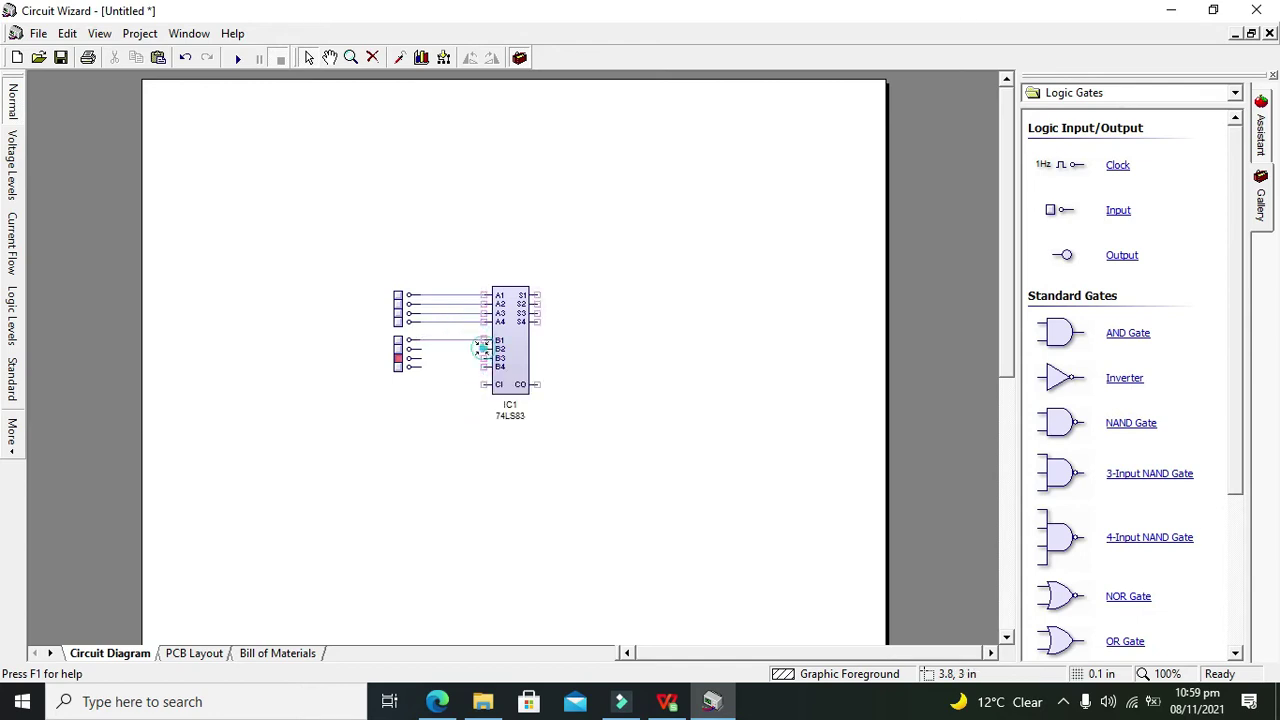
left_click(421, 349)
left_click(421, 358)
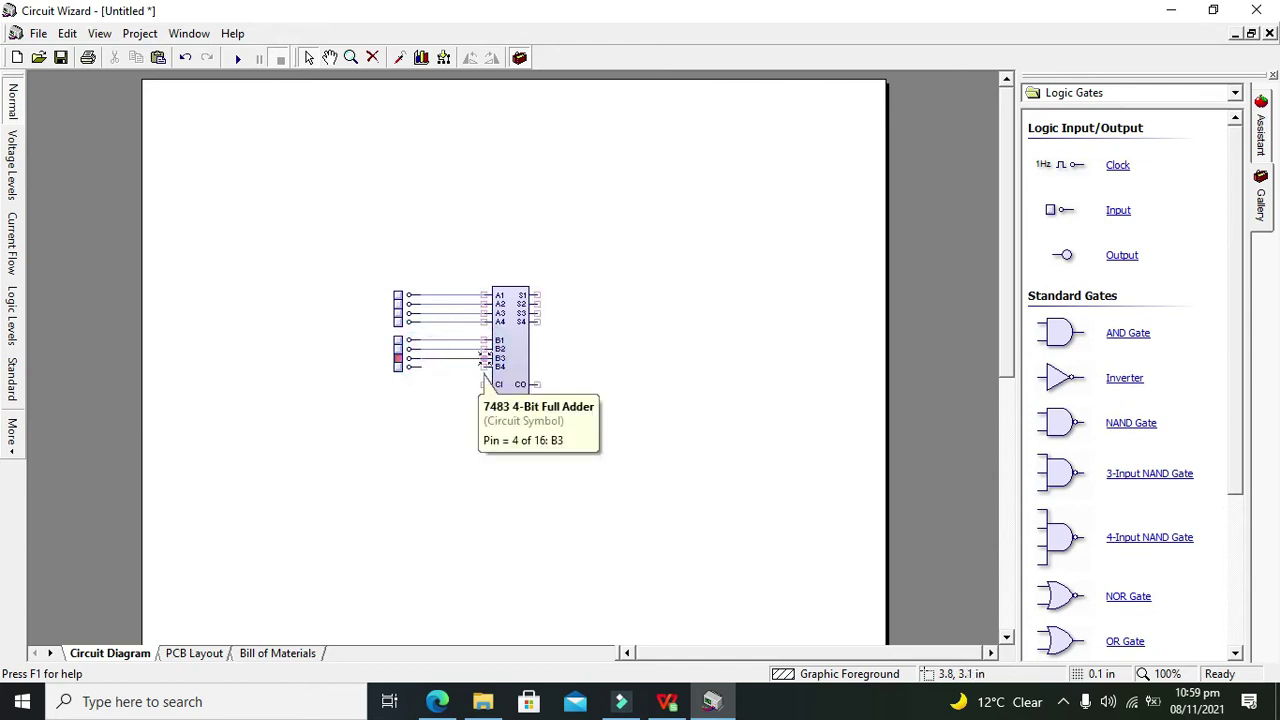
left_click(483, 360)
left_click(421, 367)
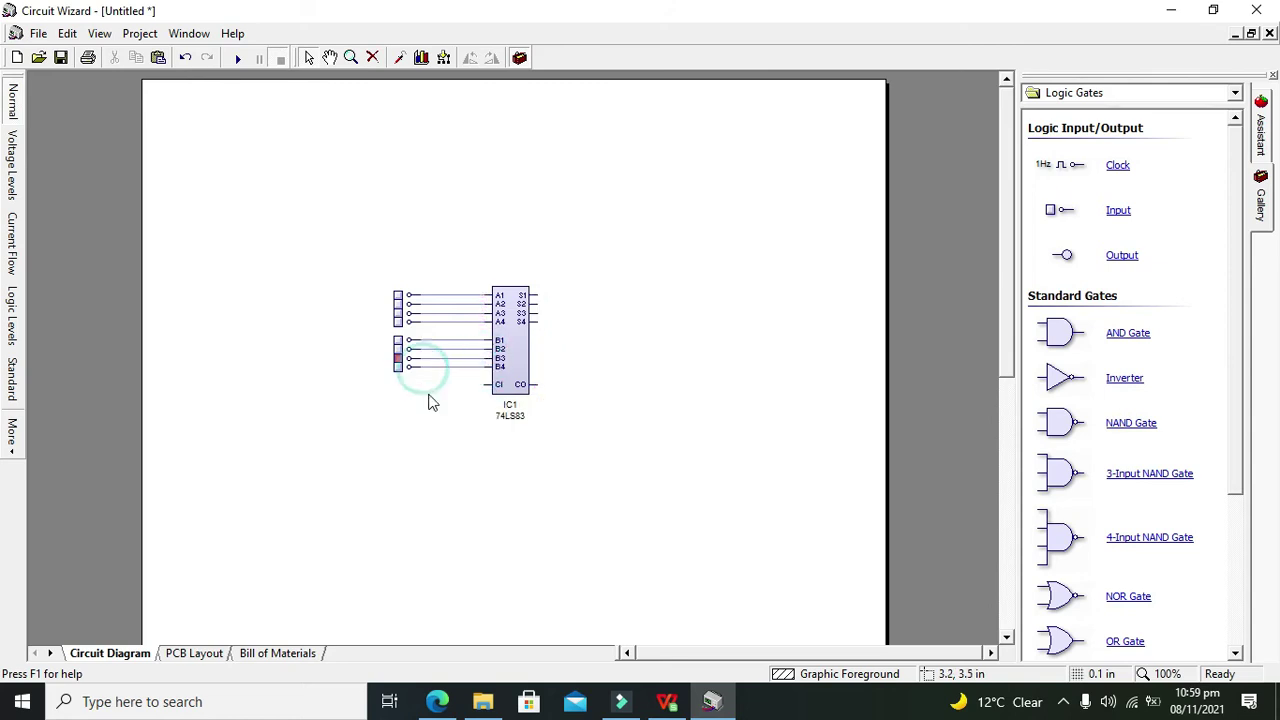
left_click(427, 396)
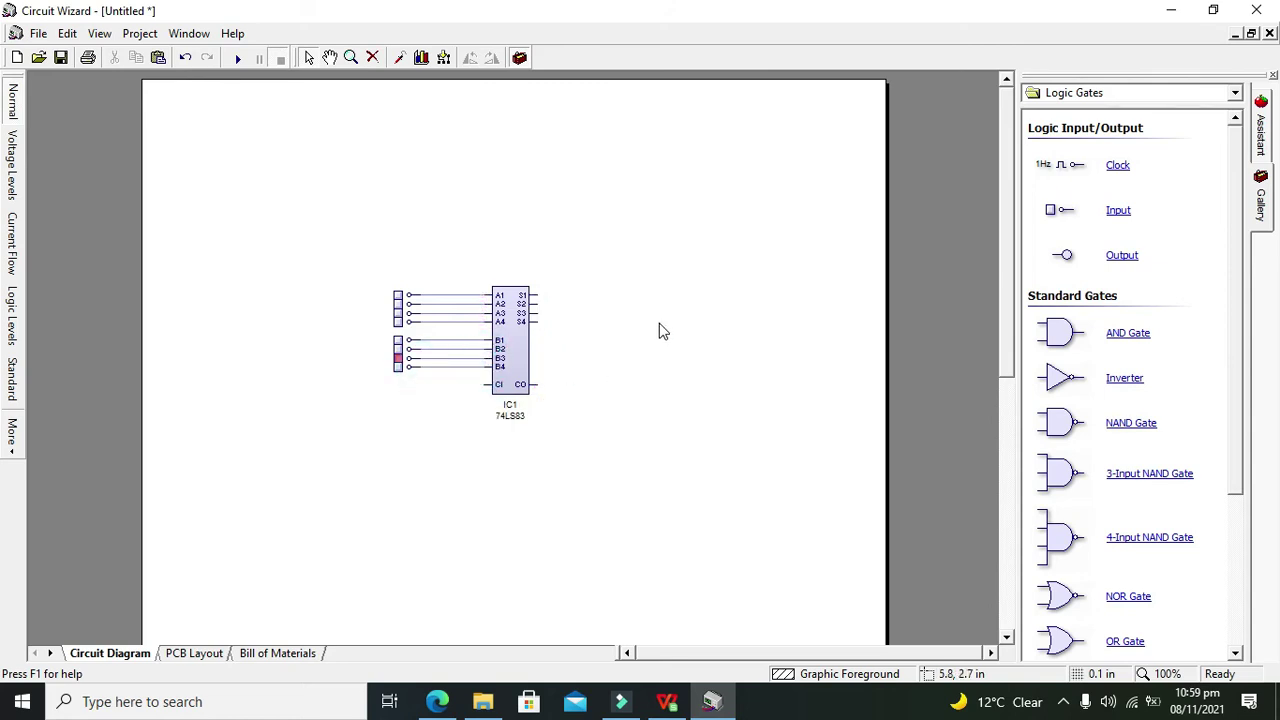
Place four logic output probes to the right of the adder.
left_click_drag(1062, 258, 620, 310)
left_click(620, 310)
left_click_drag(1066, 262, 621, 306)
left_click_drag(1064, 255, 622, 313)
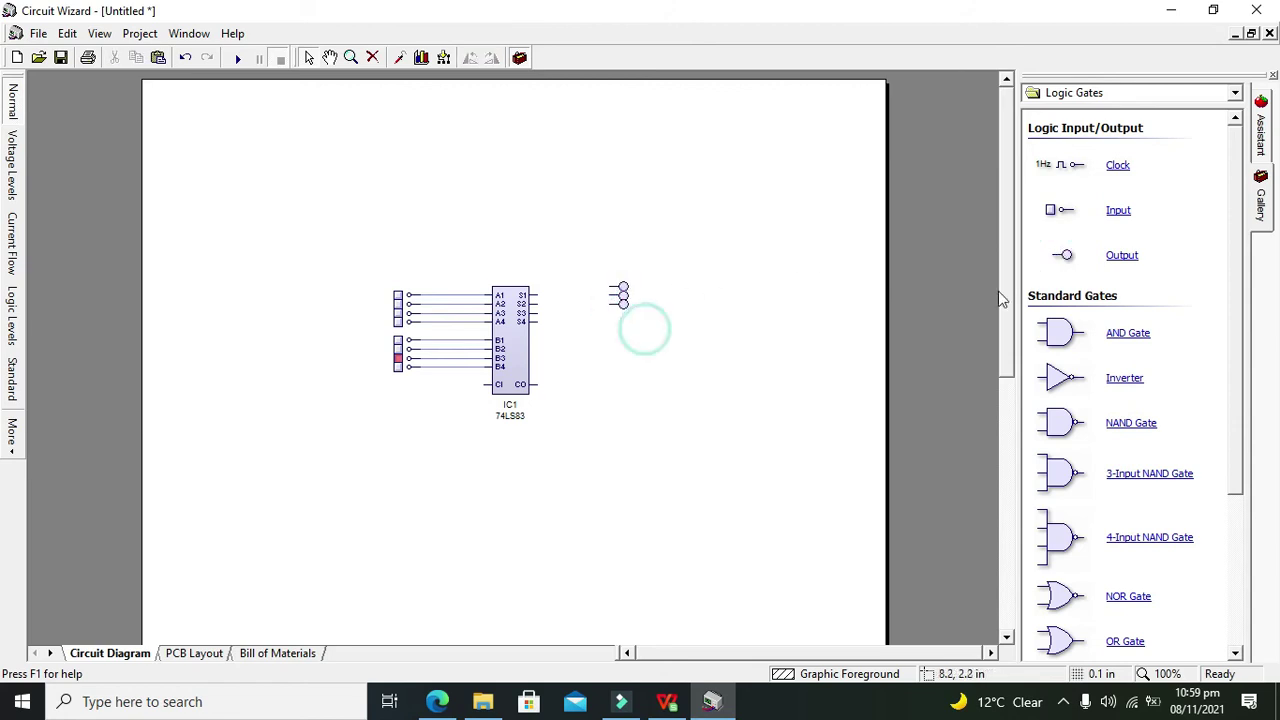
mouse_move(1064, 252)
left_mouse_down()
mouse_move(586, 354)
mouse_move(620, 296)
mouse_move(622, 316)
mouse_move(606, 291)
mouse_move(538, 304)
mouse_move(562, 297)
left_mouse_up()
left_click(591, 333)
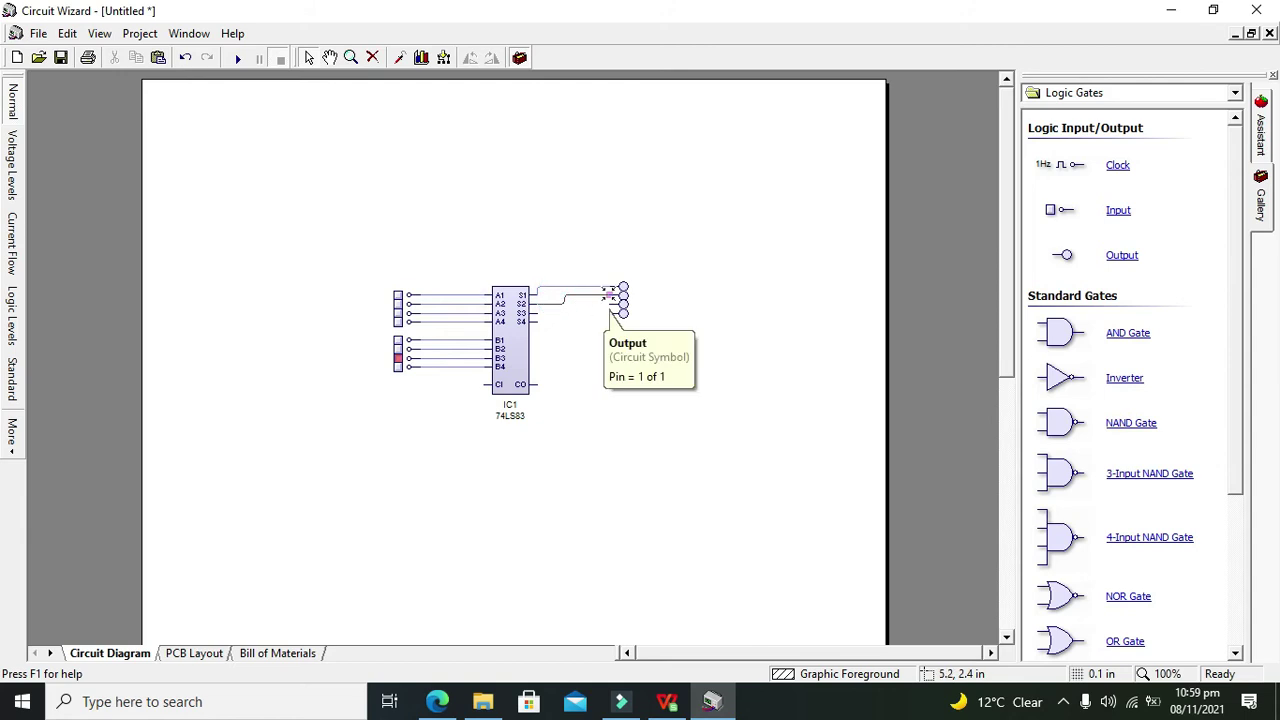
Wire the S2, S3 and S4 sum pins to their output probes.
left_click(606, 295)
left_click(574, 311)
left_click(538, 309)
left_click(545, 316)
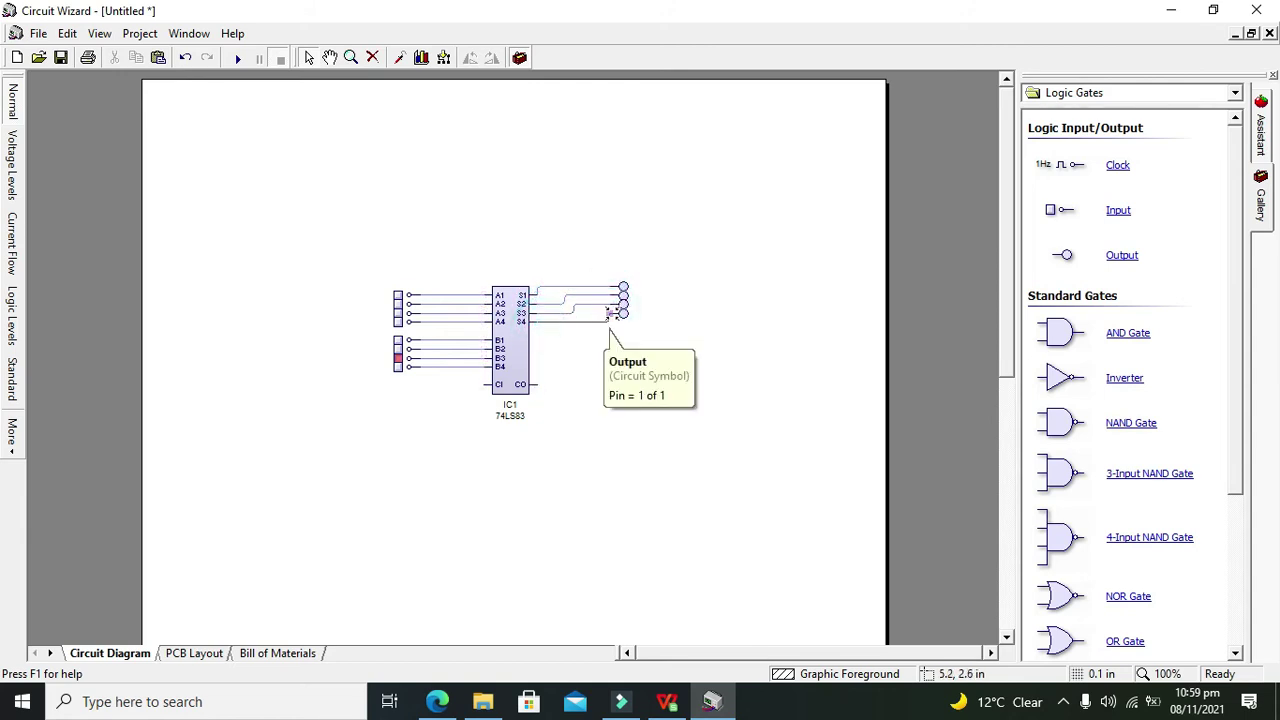
left_click(611, 313)
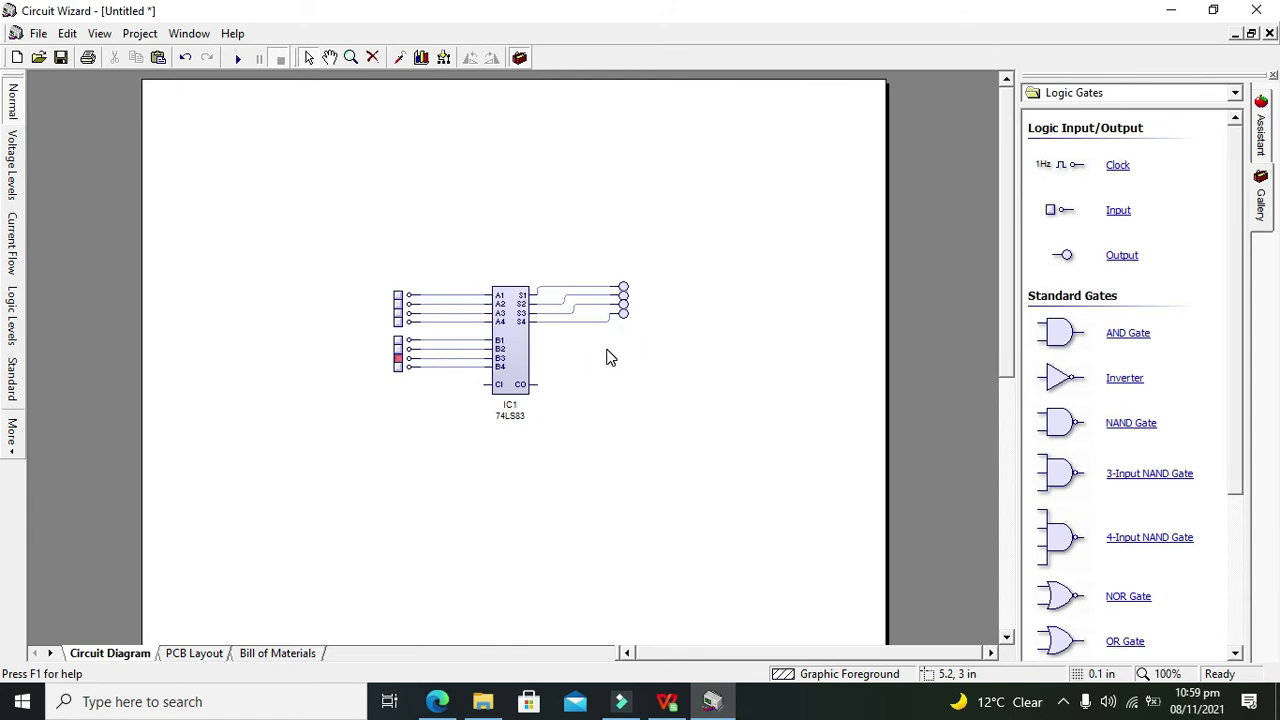
Add a carry-in input switch below the adder and wire it to CI.
left_click_drag(1058, 210, 450, 415)
left_click(443, 403)
left_click(486, 384)
Add a carry-out probe beside CO, move it right, and set B3 back to low.
left_click_drag(1062, 255, 570, 392)
left_click(573, 386)
left_click(540, 384)
left_click(580, 385)
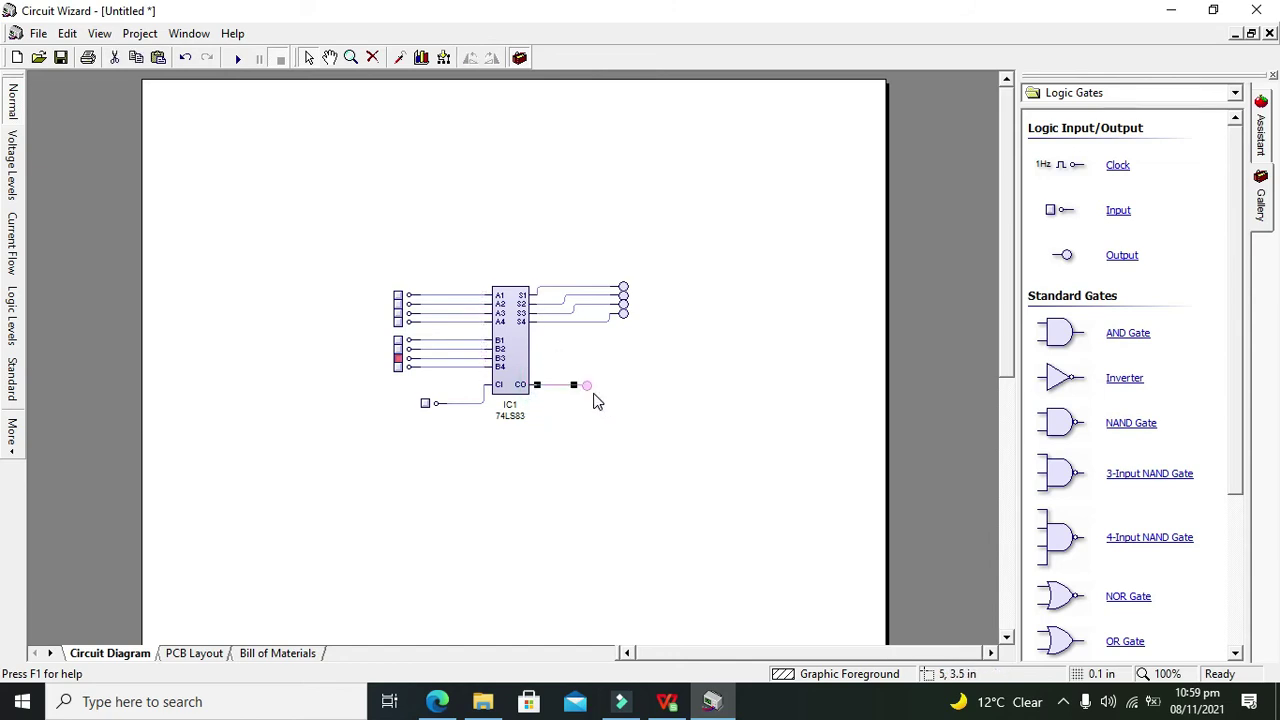
left_click_drag(588, 388, 617, 397)
left_click(618, 409)
left_click(398, 357)
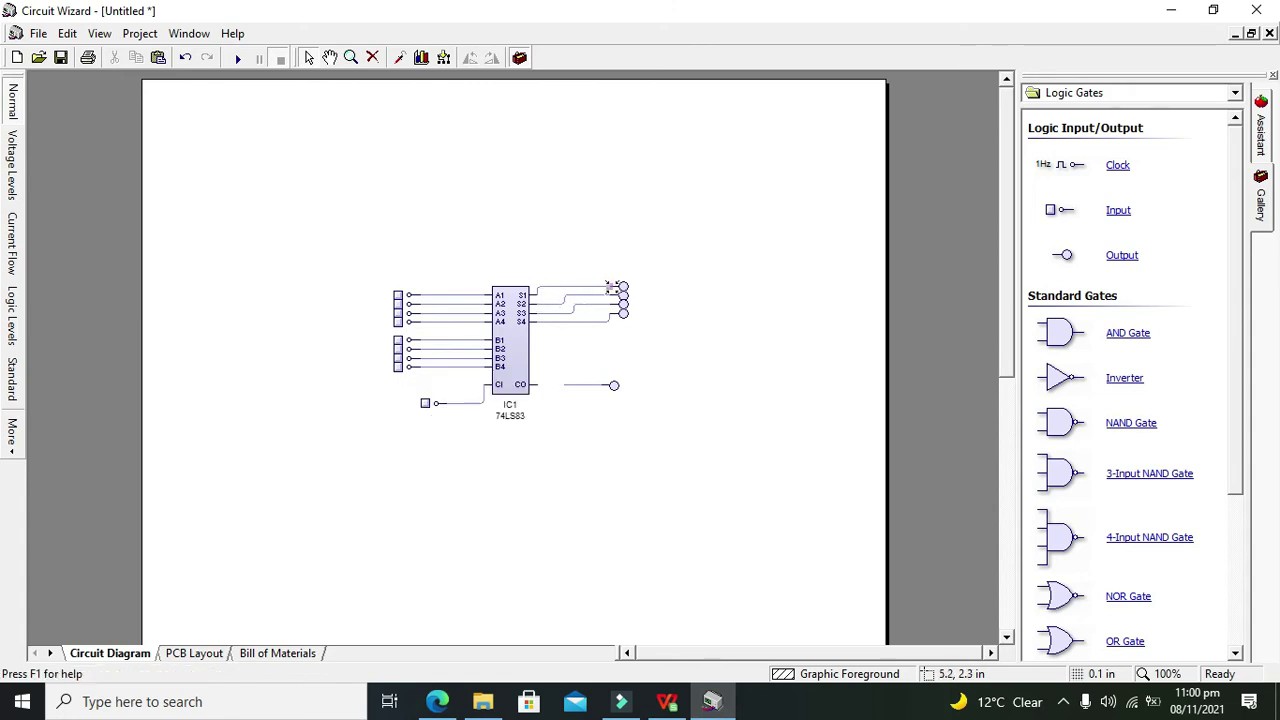
Toggle the A1 and B1 input switches to logic high.
left_click(398, 296)
left_click(398, 341)
Run the simulation and switch A1 and B1 back to low.
left_click(239, 58)
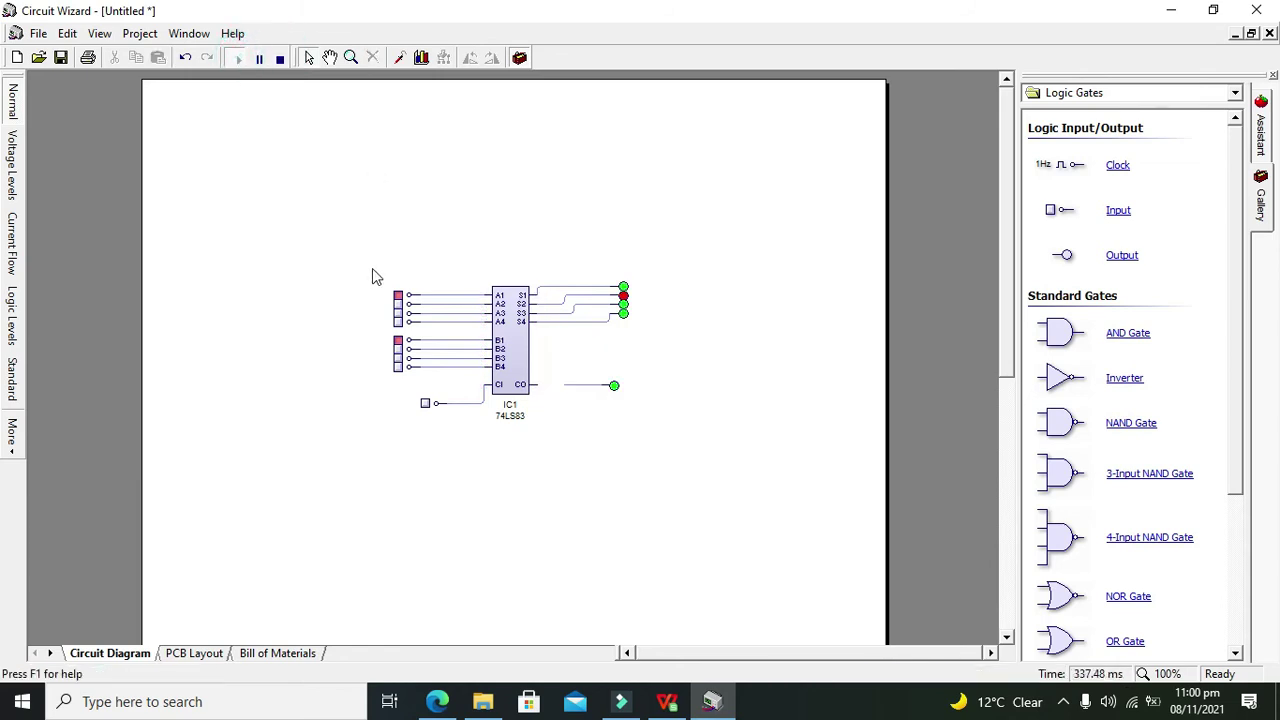
left_click(398, 295)
left_click(398, 341)
left_click(564, 384)
left_click(540, 389)
Stop the simulation, wire CO to the carry-out probe, and run it again.
left_click(280, 58)
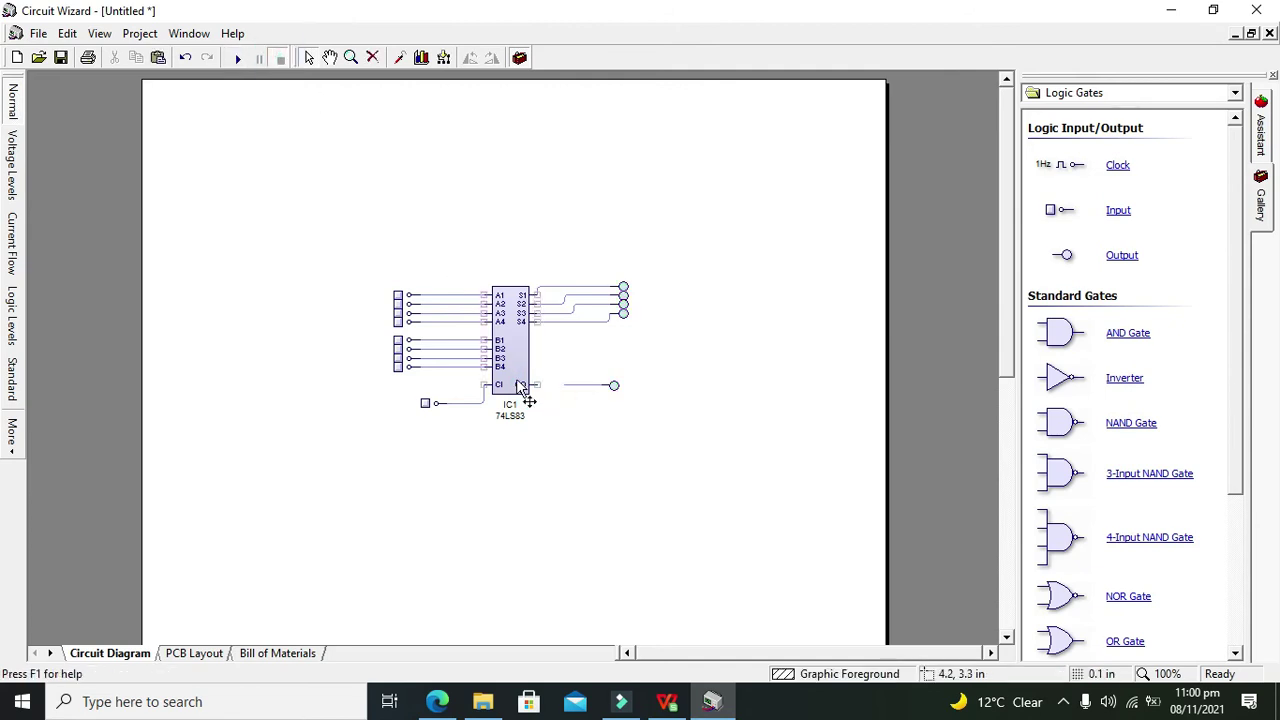
left_click_drag(537, 385, 564, 384)
left_click(241, 59)
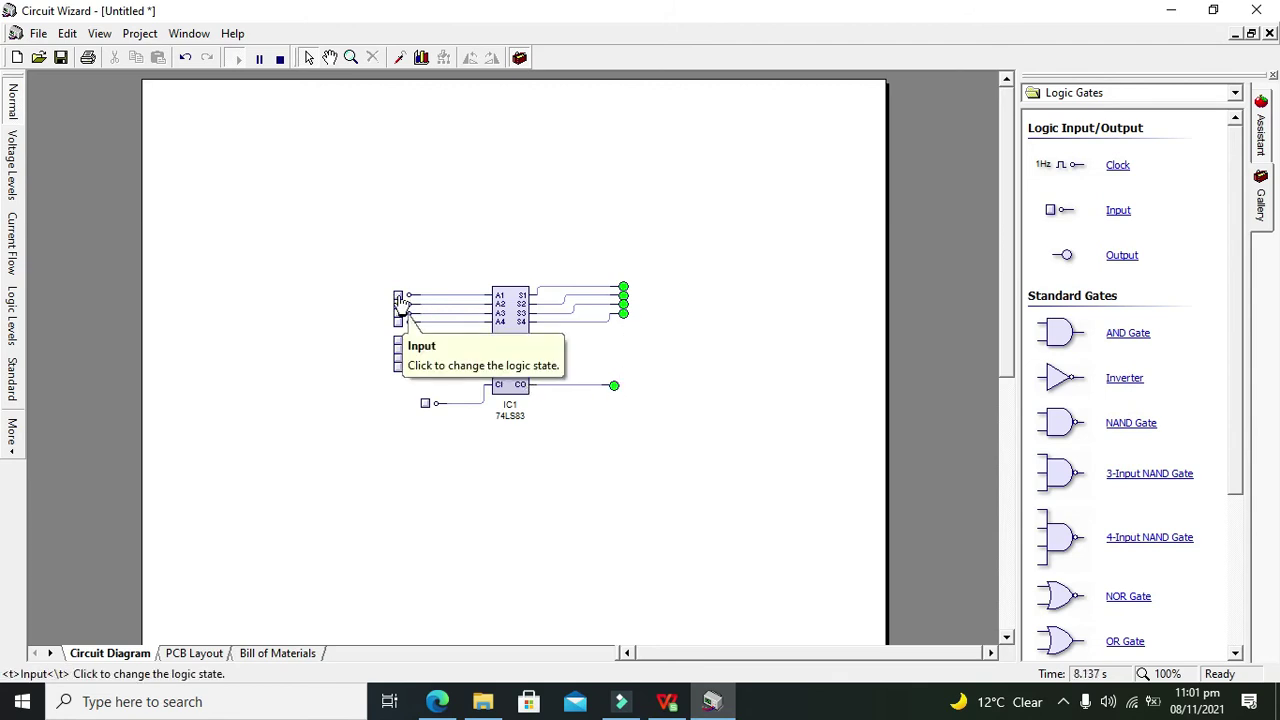
With the simulation running, set A1 and B1 high so S2 shows 1+1=2.
left_click(398, 297)
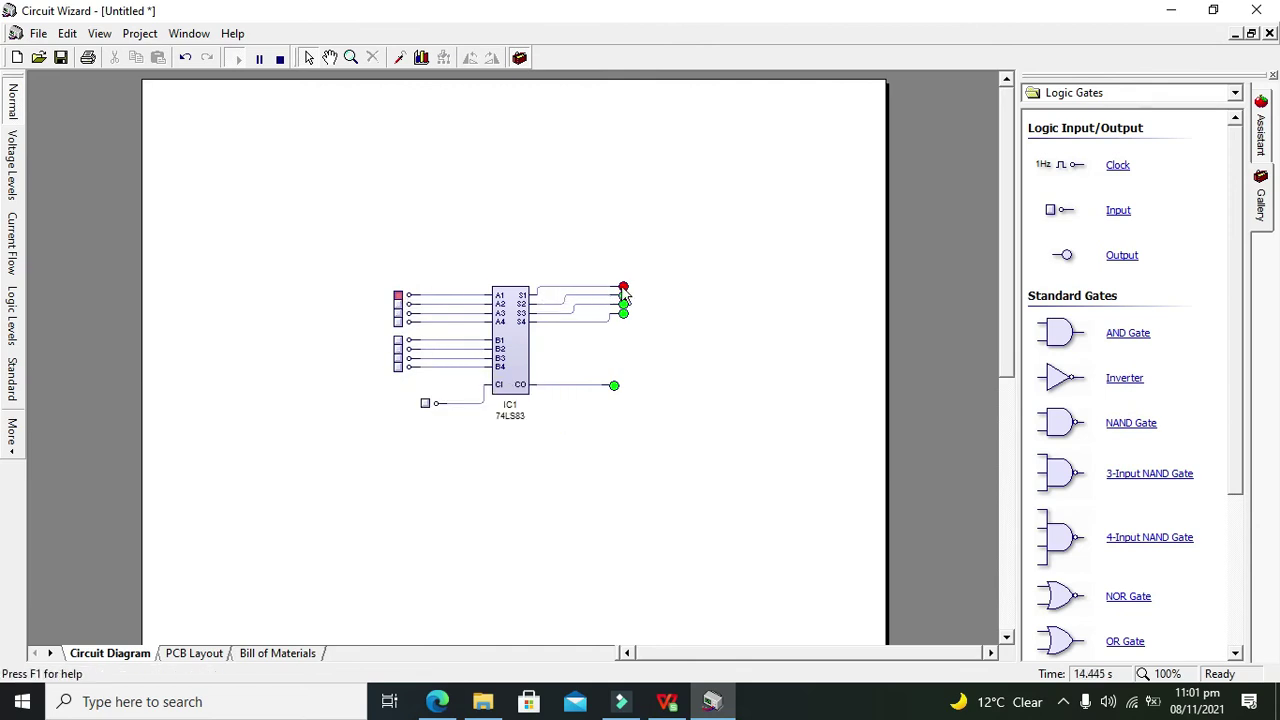
mouse_move(624, 292)
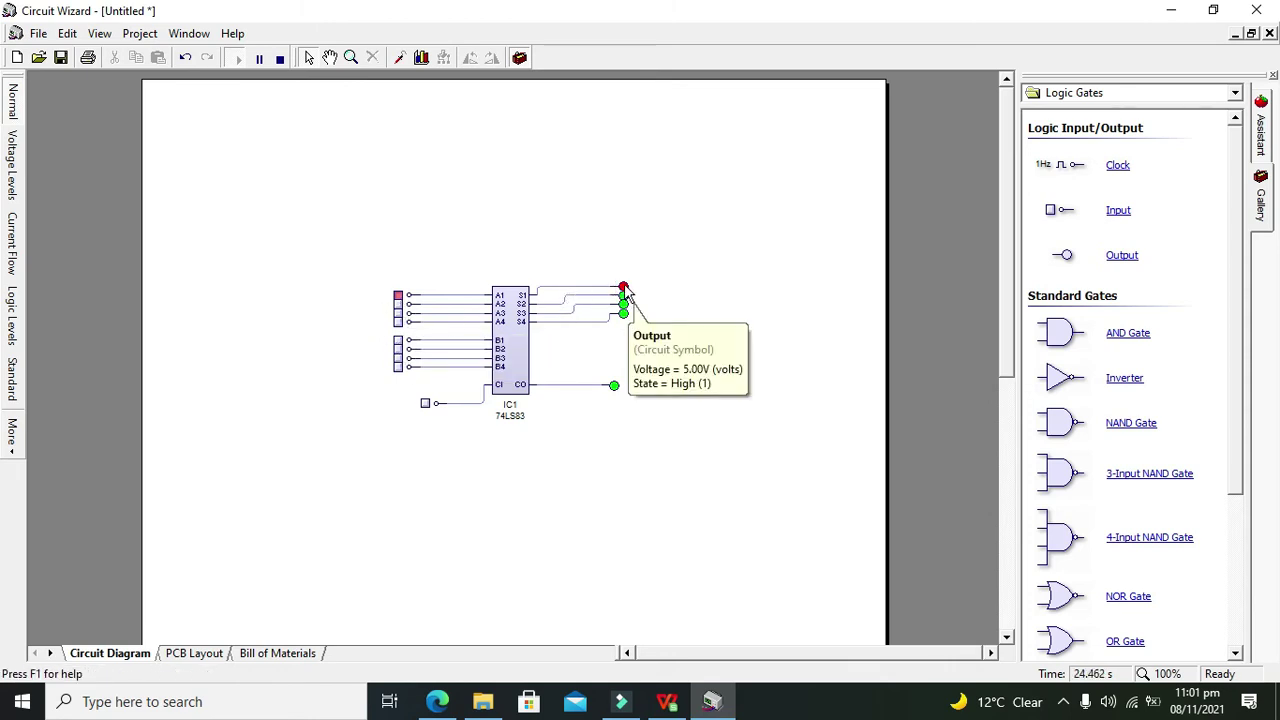
left_click(398, 342)
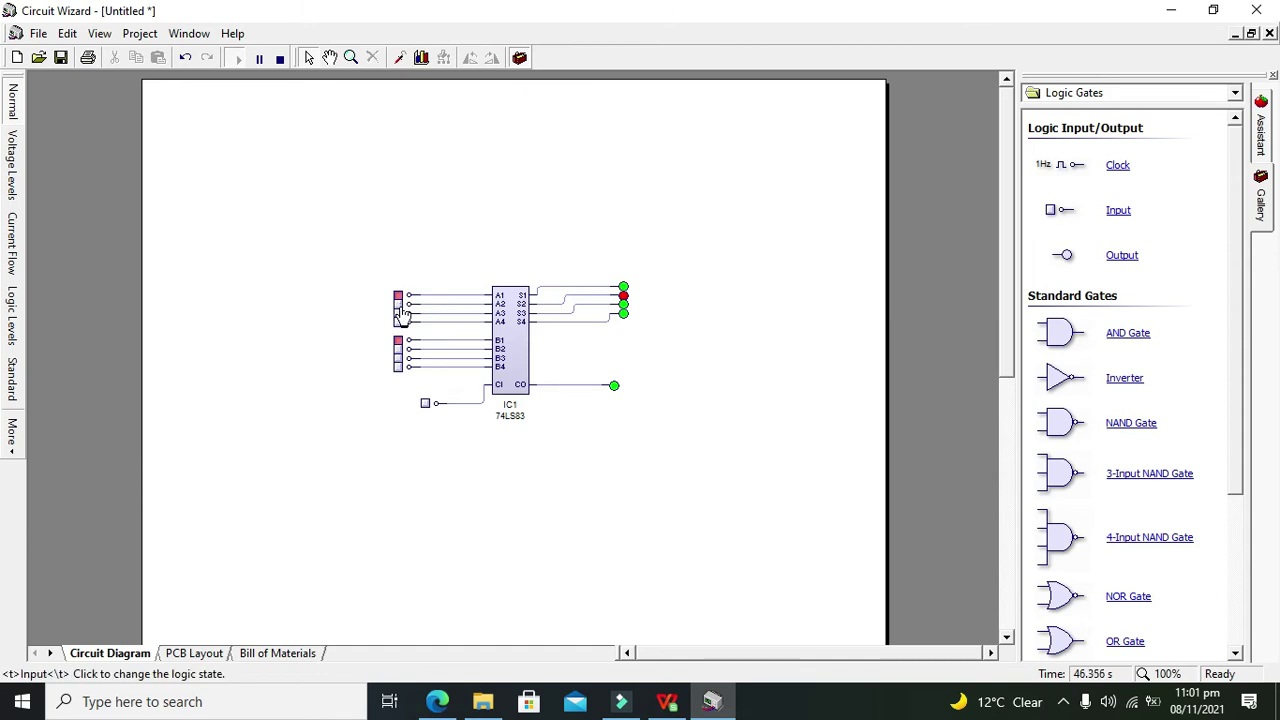
Set switches A2 and B3 high so the 3 + 5 sum shows only S4 high.
left_click(399, 305)
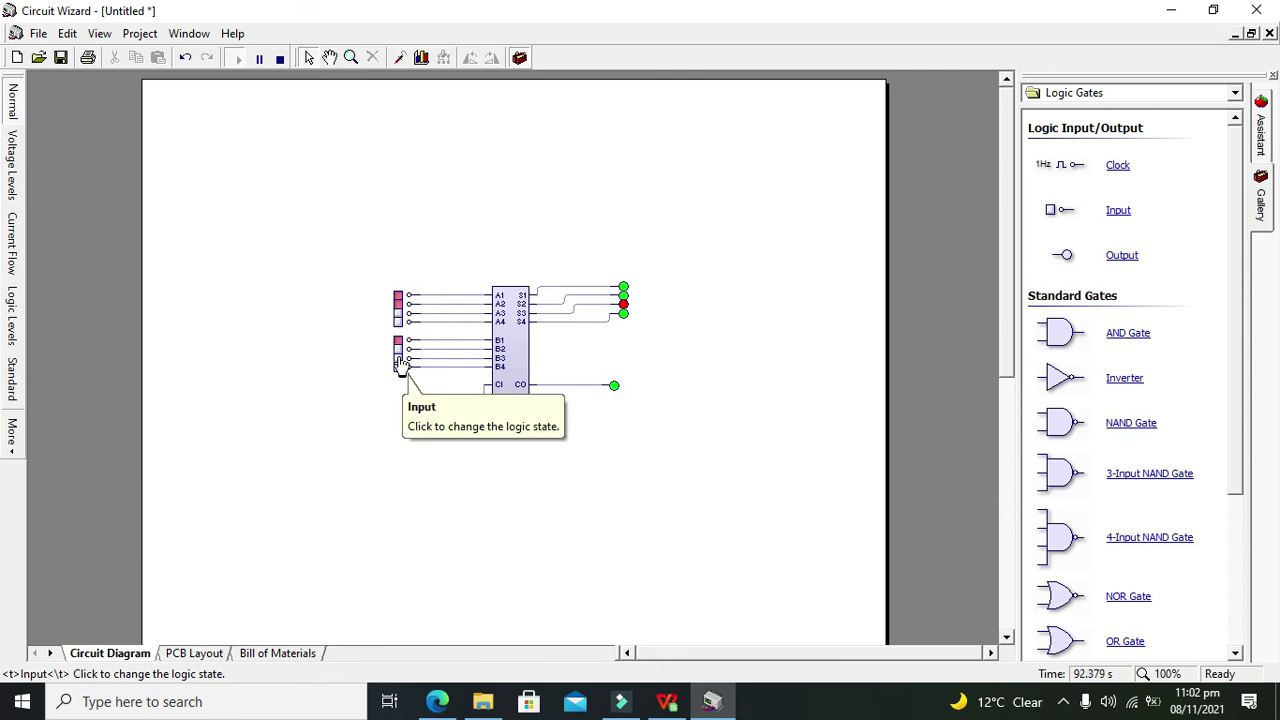
left_click(399, 358)
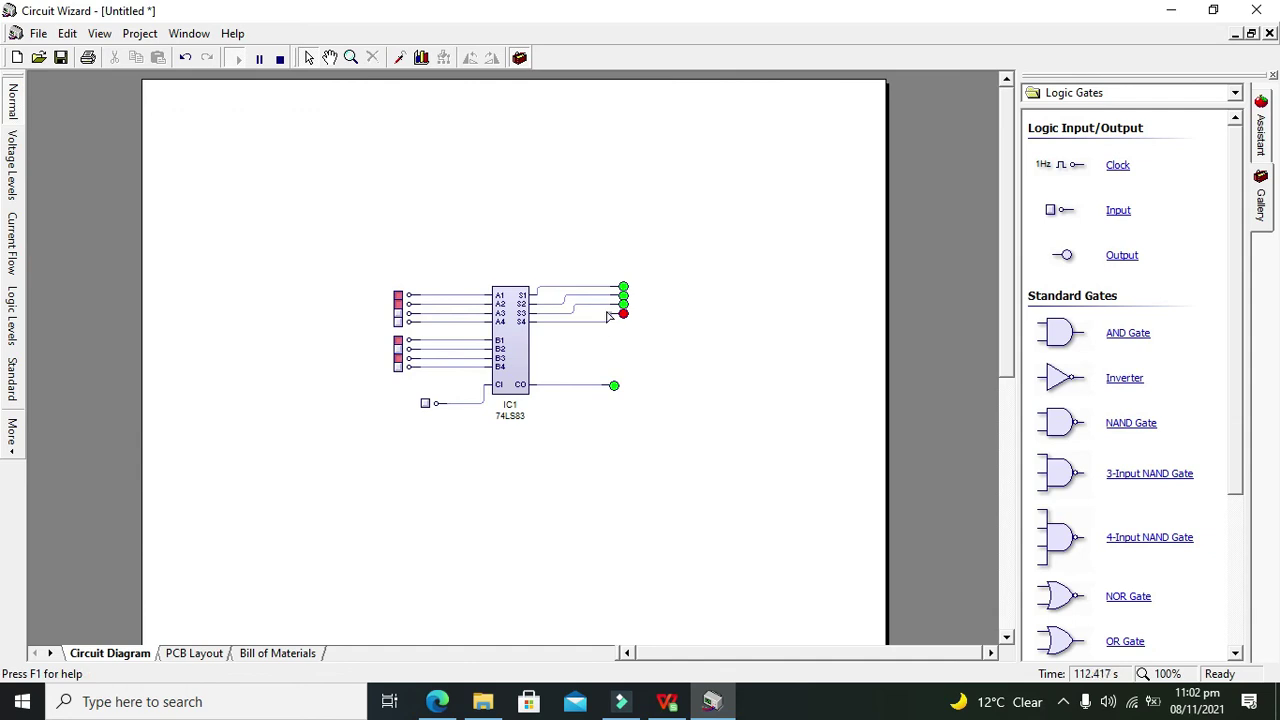
Leave B4 low and set A3 and A4 high, giving 15 + 5 with S3 and carry out high.
mouse_move(622, 315)
left_click(398, 367)
left_click(398, 367)
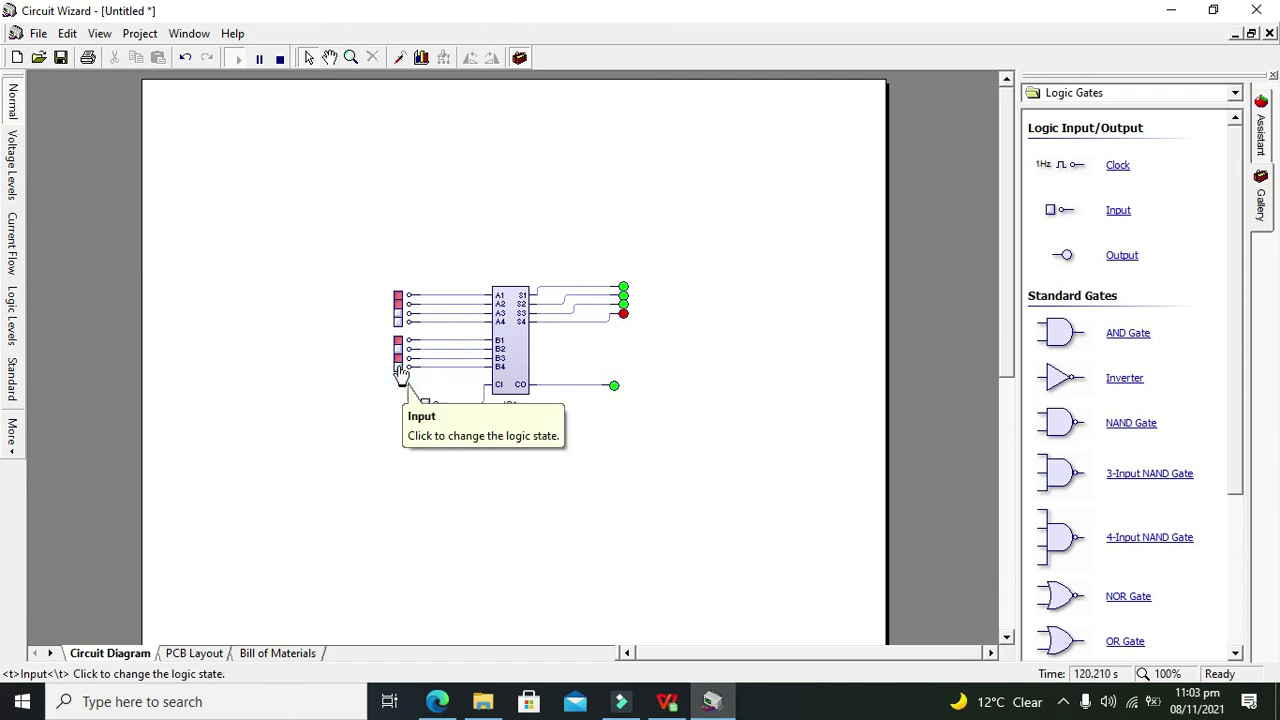
left_click(398, 313)
left_click(398, 313)
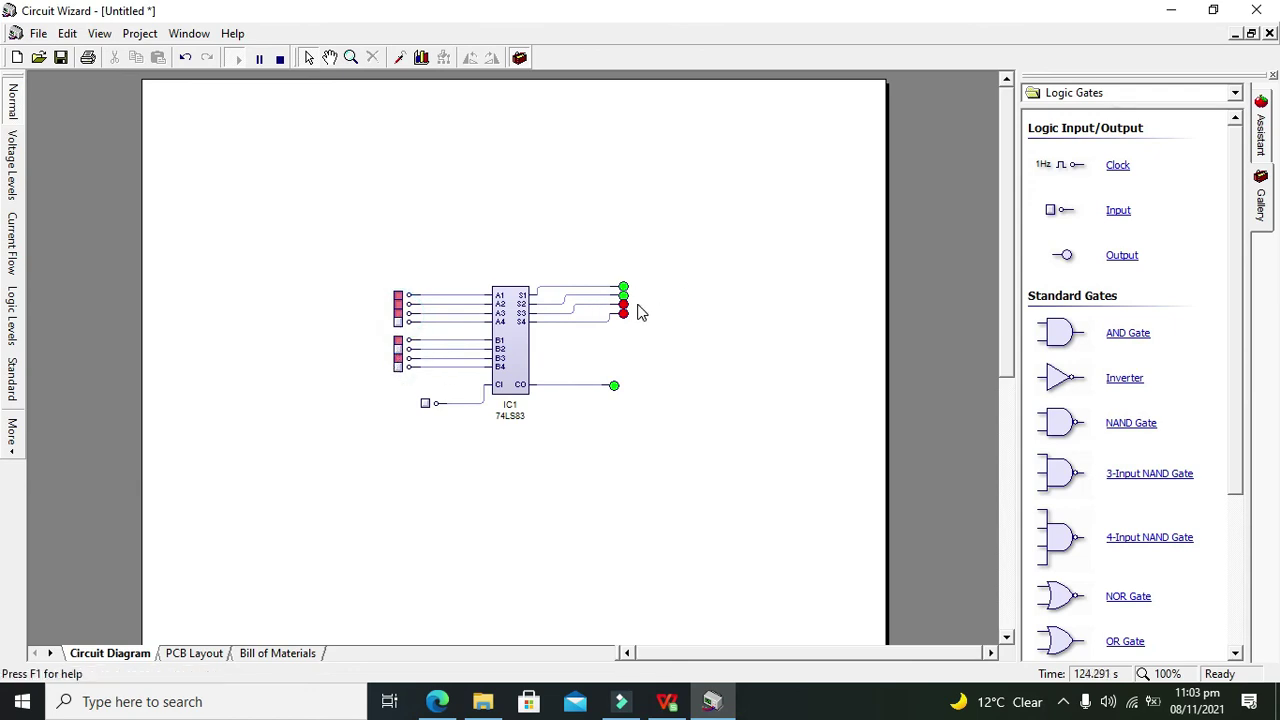
mouse_move(622, 310)
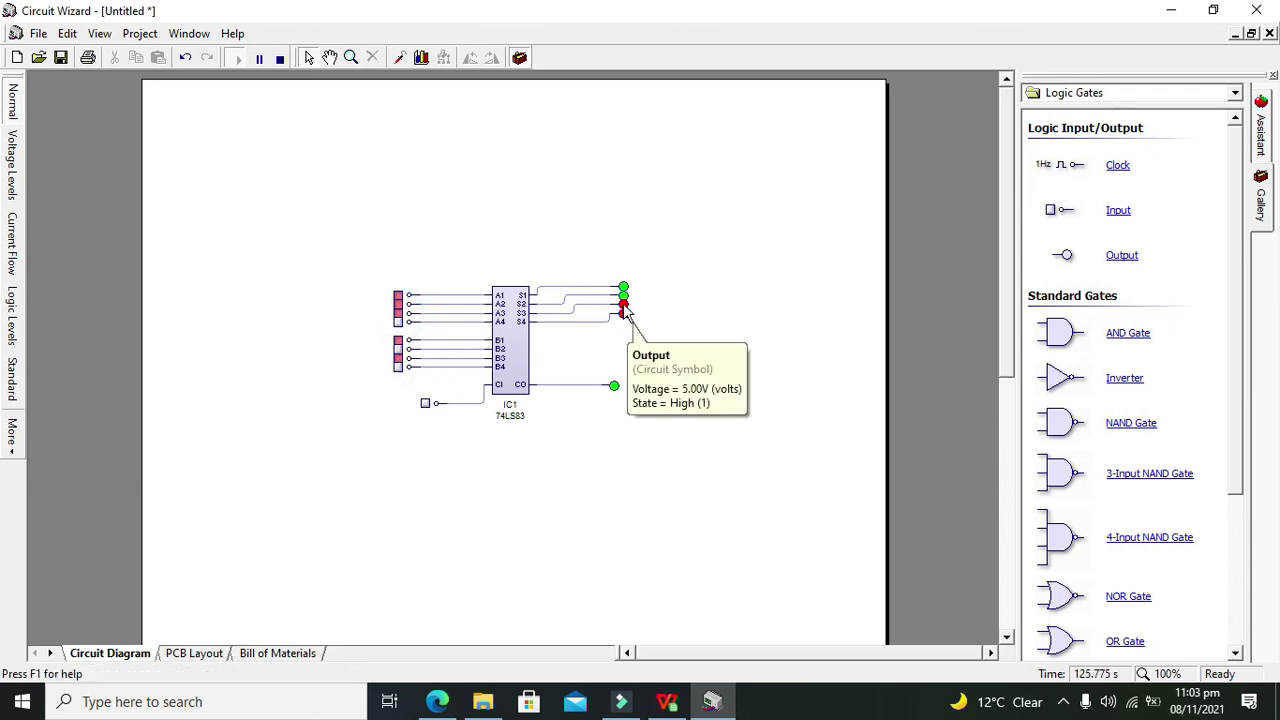
left_click(399, 322)
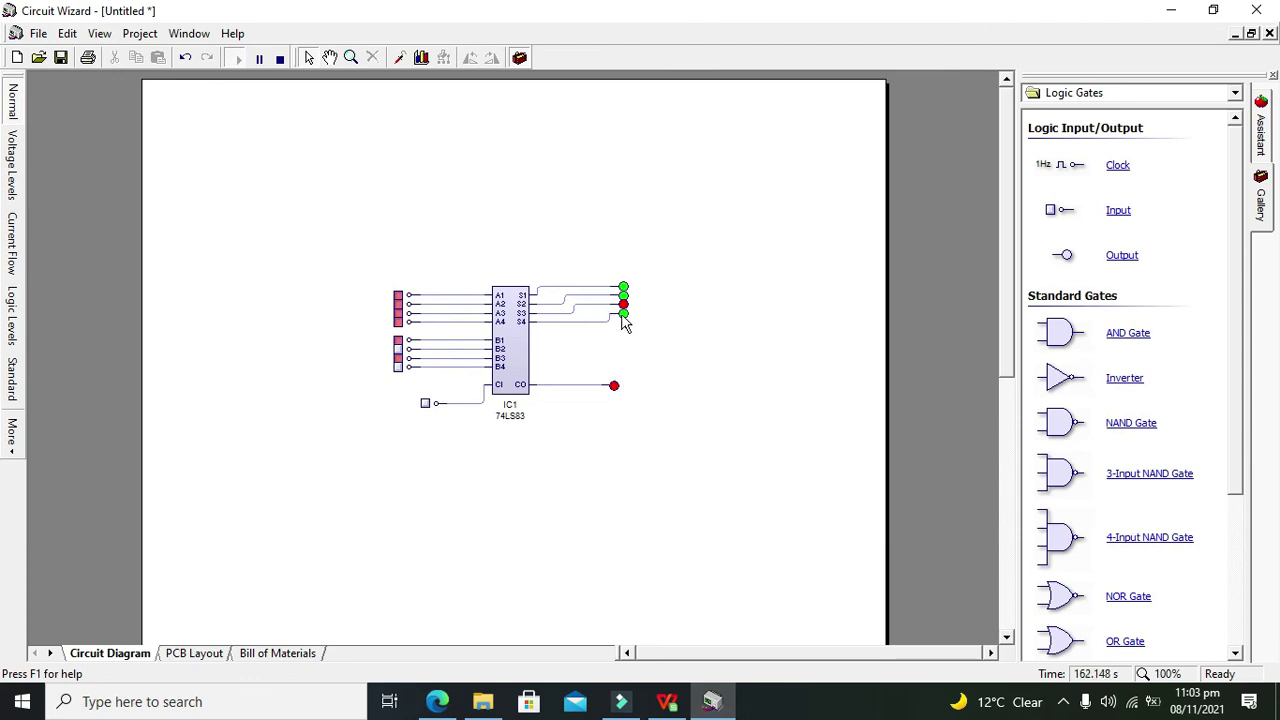
mouse_move(617, 389)
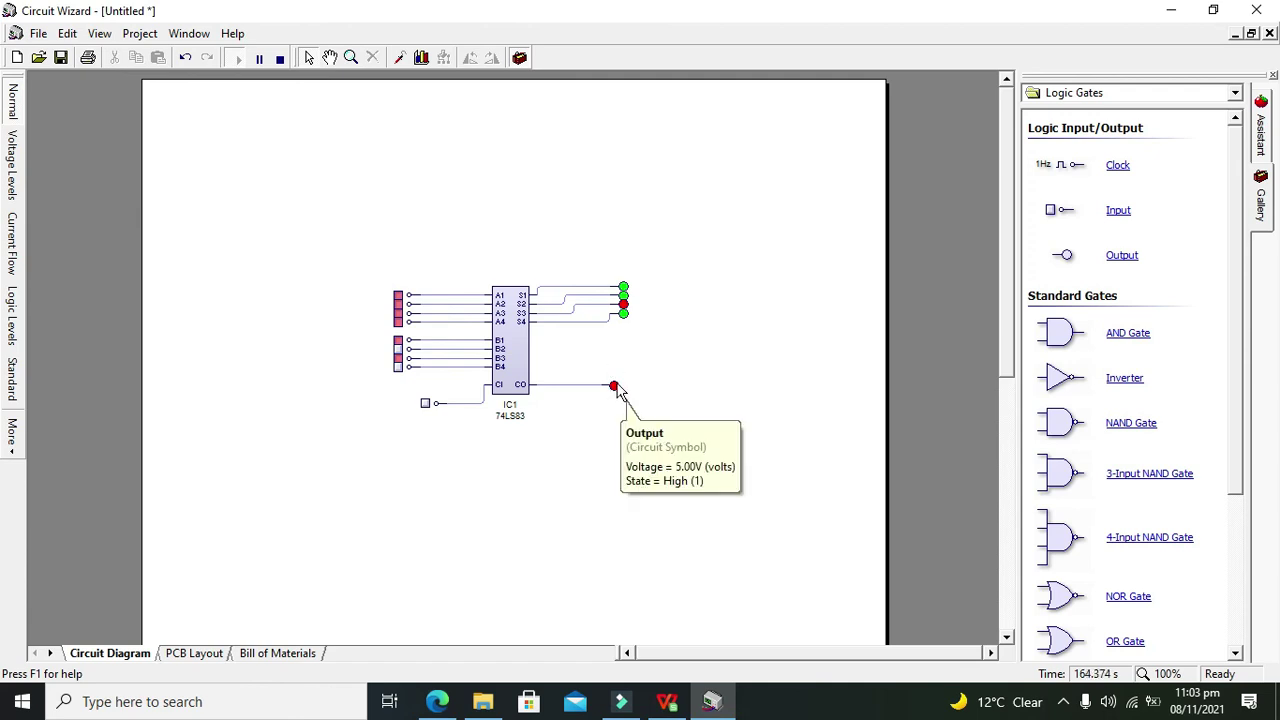